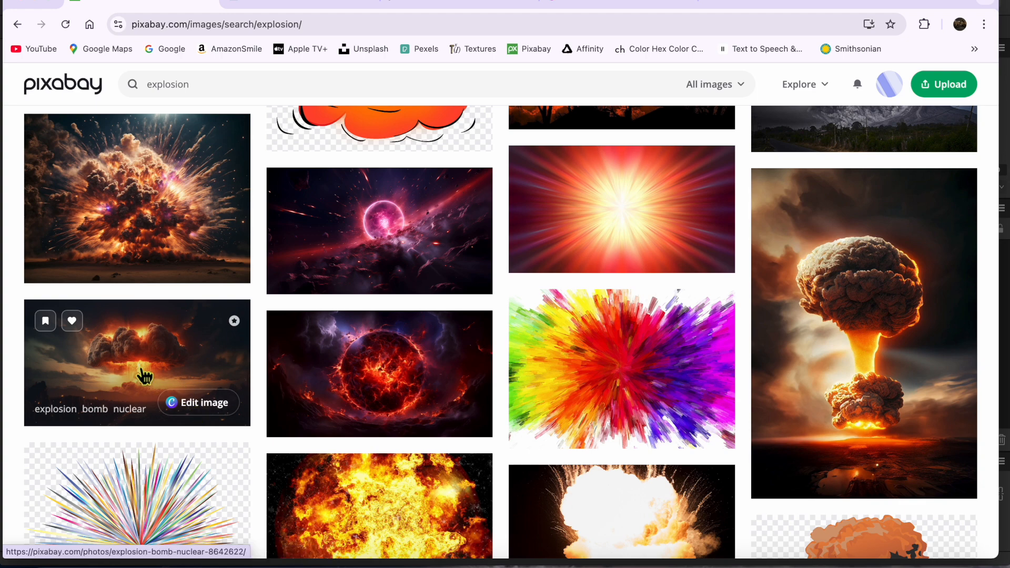
Open the dark mushroom-cloud explosion photo in the Pixabay results and download it.
left_click(144, 376)
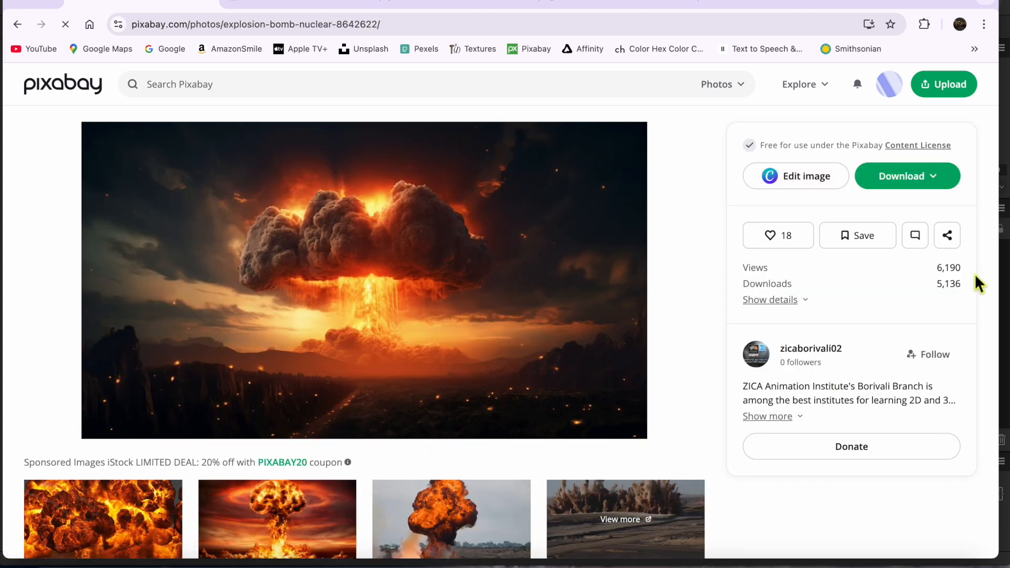
left_click(941, 187)
left_click(791, 315)
left_click(804, 352)
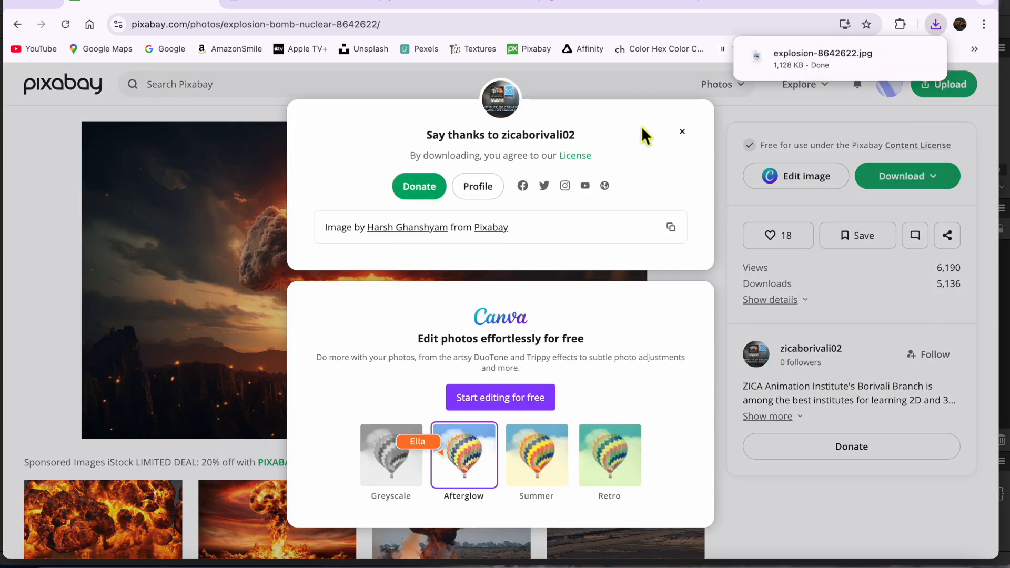
Switch to the Pexels ruins results and download the photo of the distant ruin on the hill above the city.
left_click(278, 3)
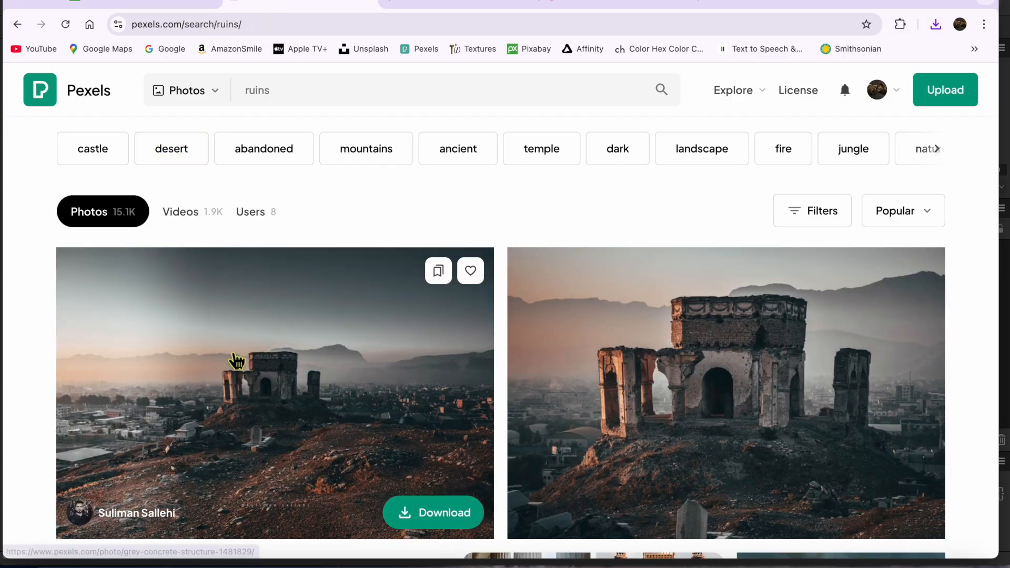
scroll(234, 354, "down", 2)
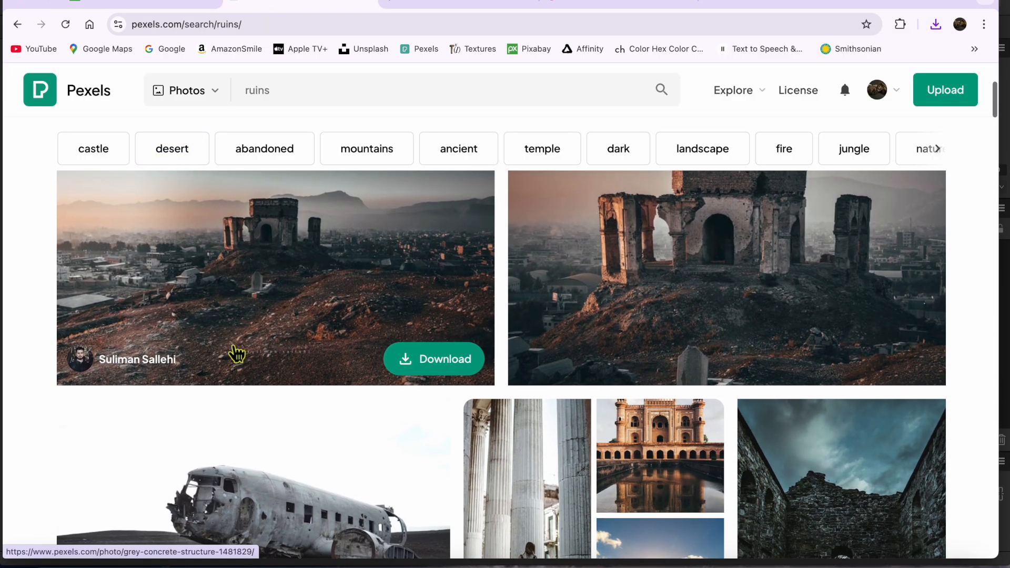
scroll(237, 354, "up", 3)
scroll(237, 354, "down", 1)
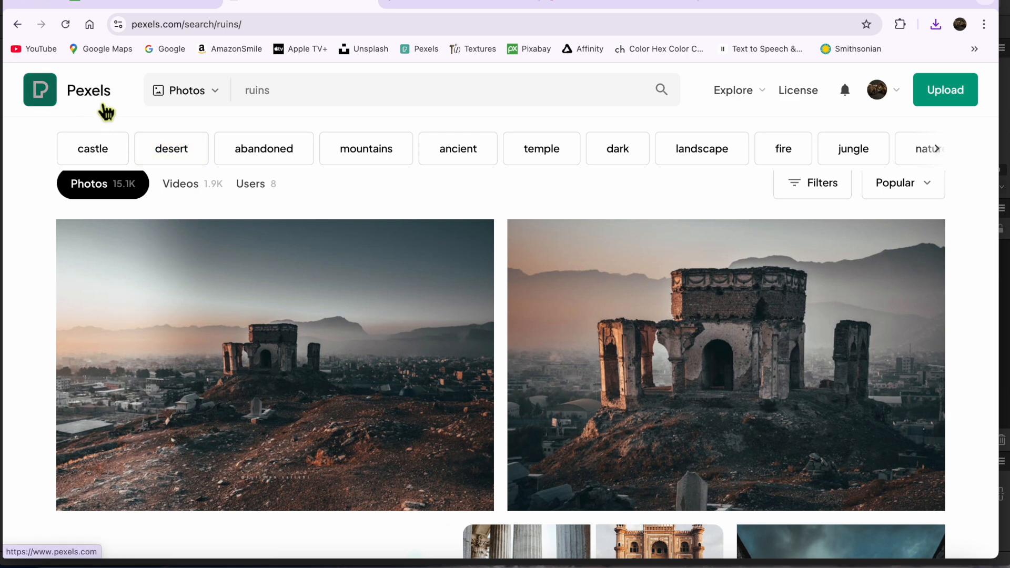
mouse_move(300, 357)
left_click(441, 486)
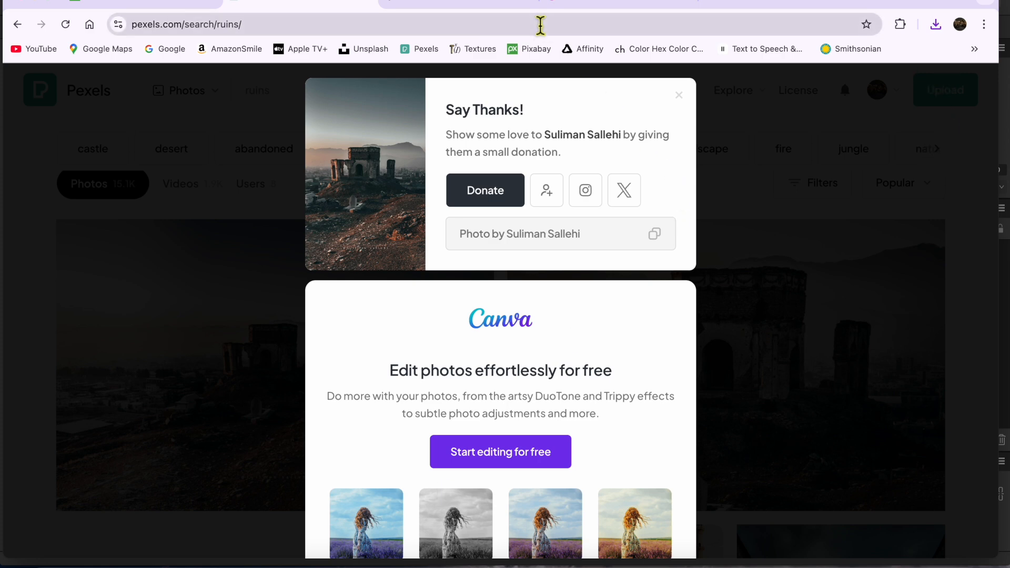
Switch to the Texturelabs smoke textures and download Atmosphere 205 in the x large 7952x5304 jpg size.
left_click(446, 1)
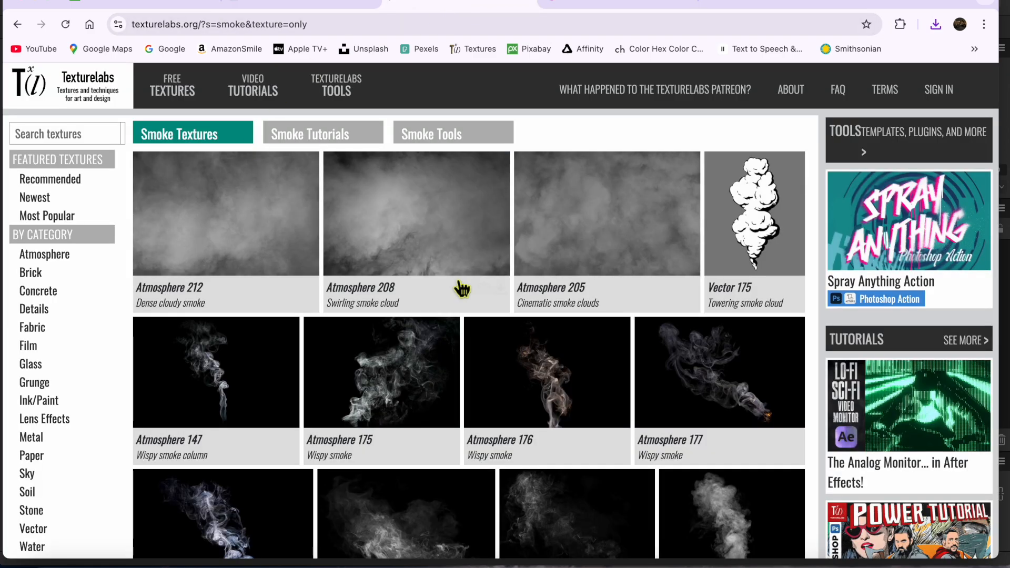
mouse_move(597, 241)
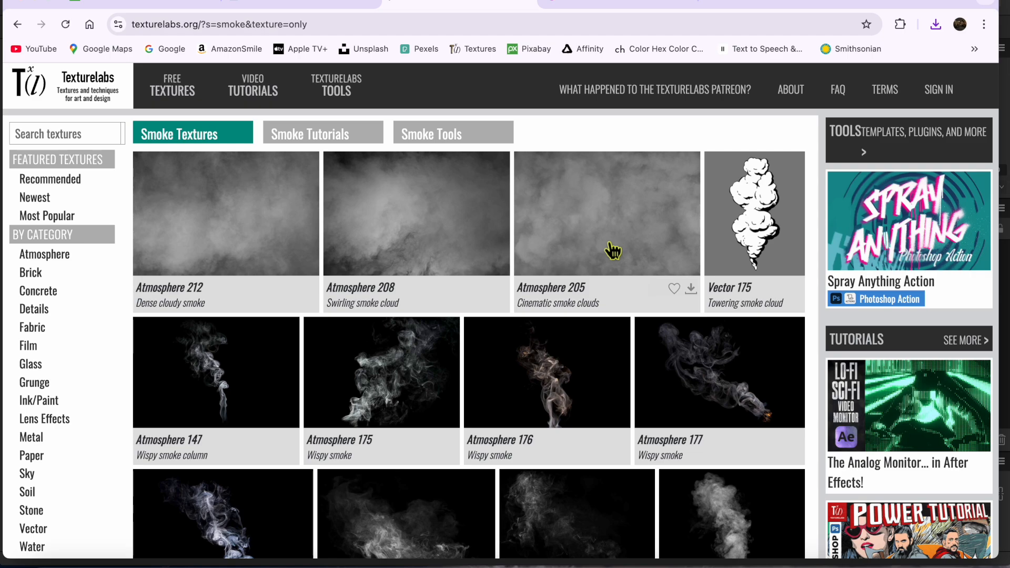
scroll(575, 367, "down", 15)
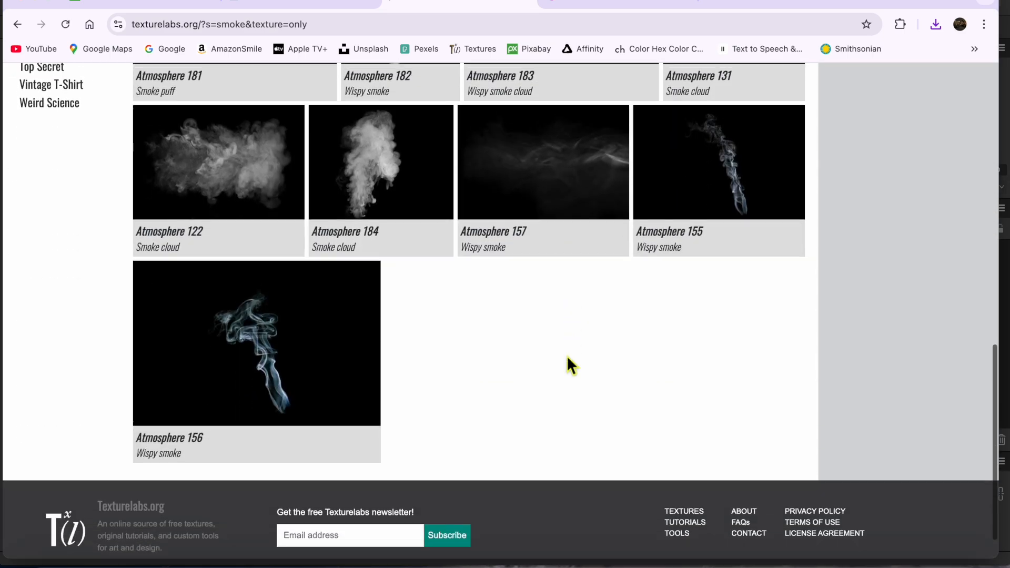
scroll(570, 363, "up", 15)
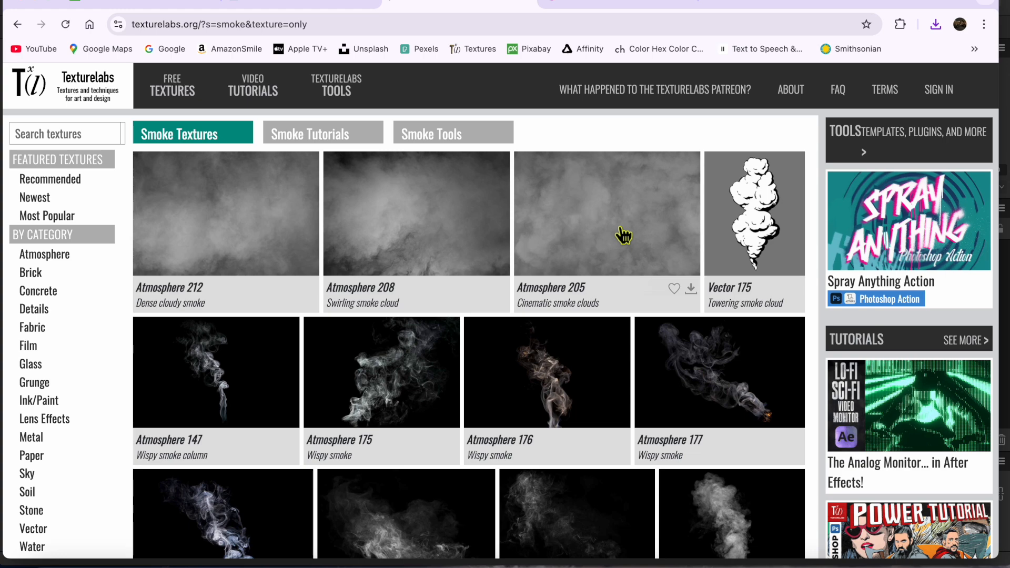
left_click(624, 235)
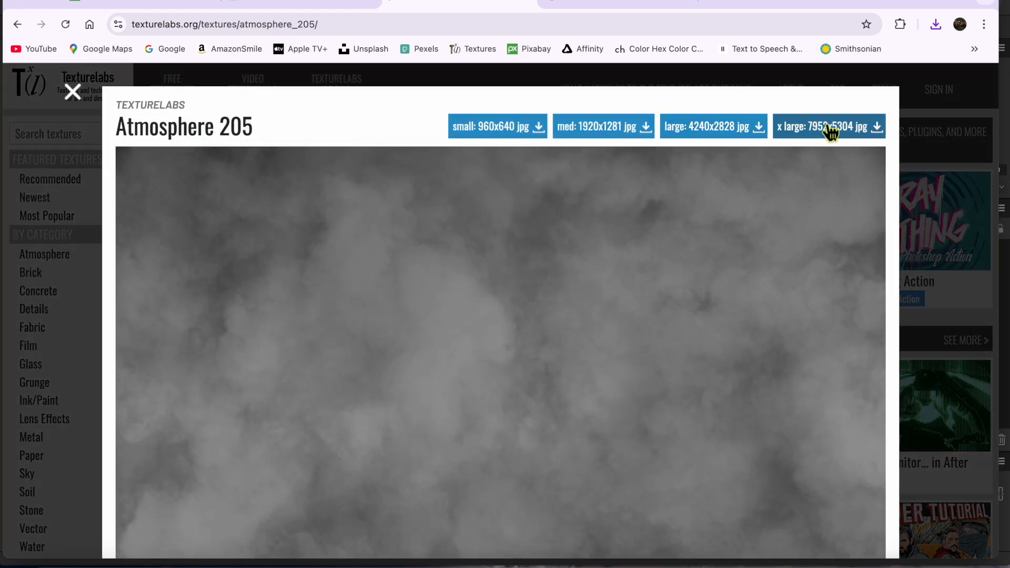
left_click(825, 131)
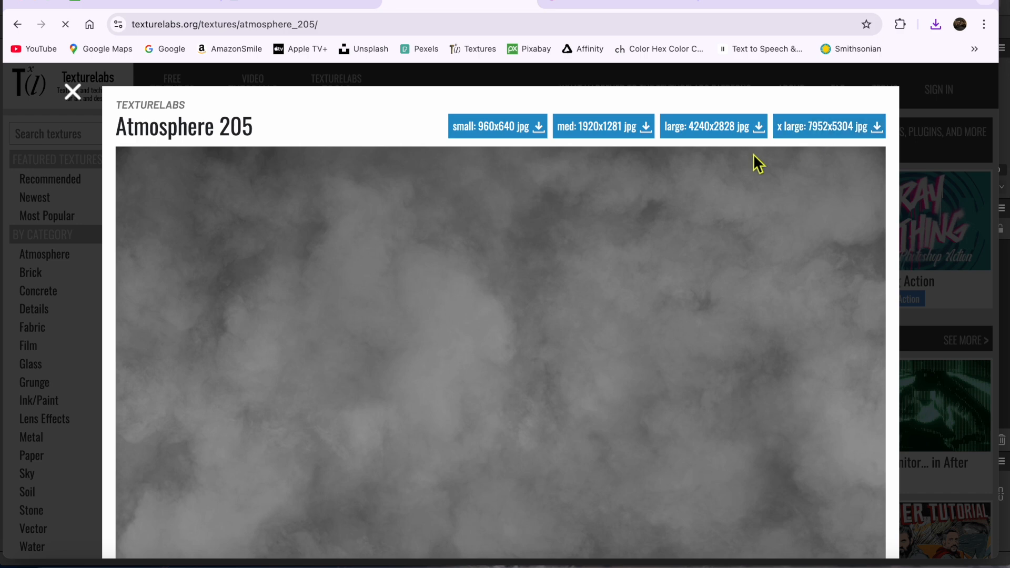
Switch to Leonardo.Ai, find the scruffy Shih Tzu superhero images in the generation history and download one of them.
left_click(605, 5)
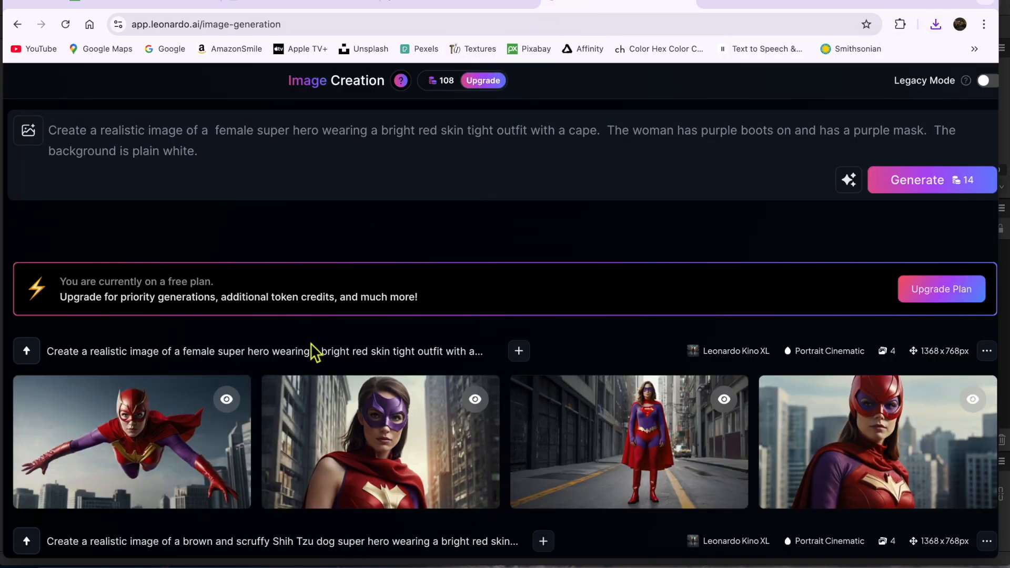
scroll(315, 352, "down", 2)
scroll(315, 352, "up", 1)
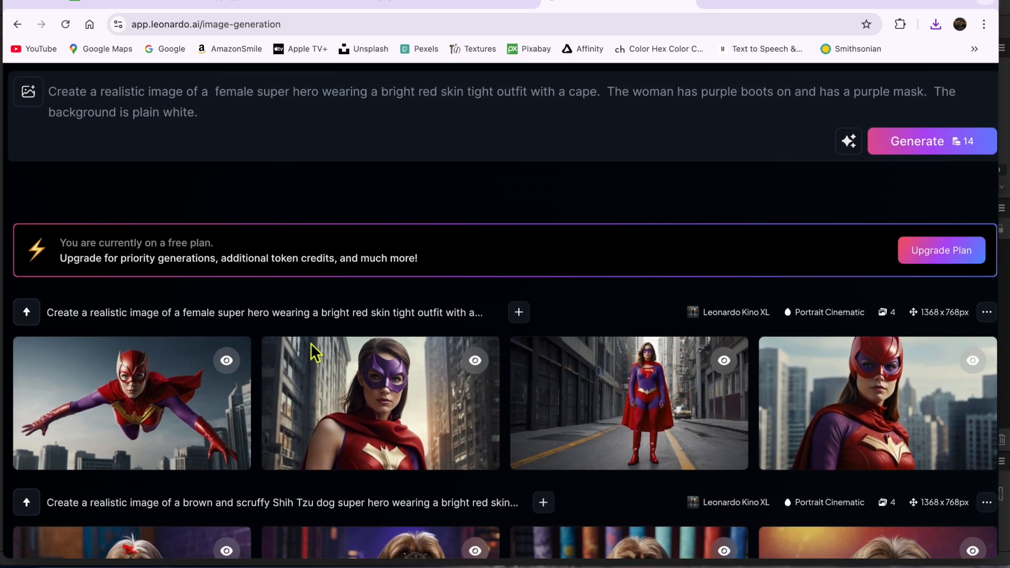
scroll(315, 351, "up", 1)
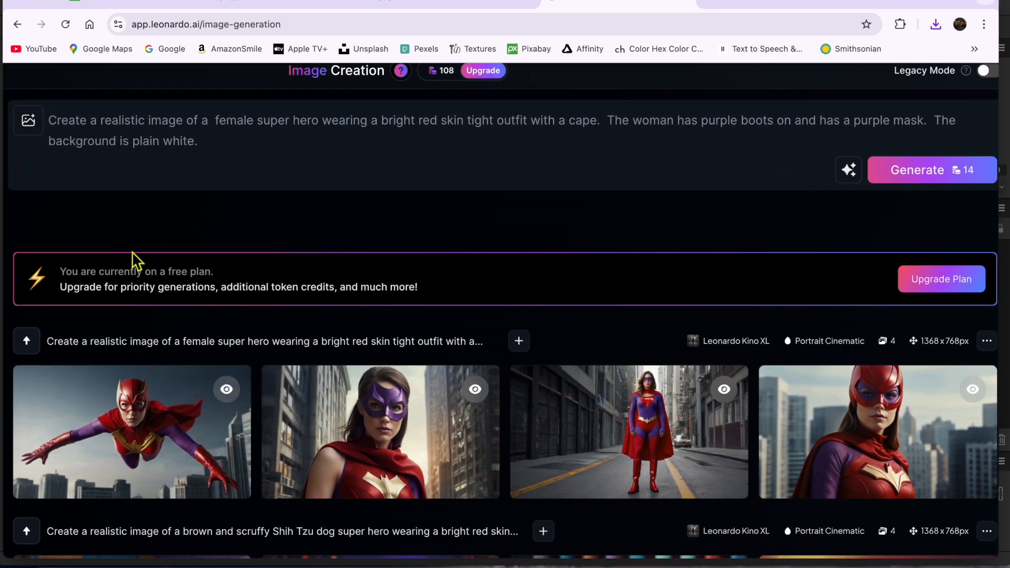
scroll(111, 167, "up", 1)
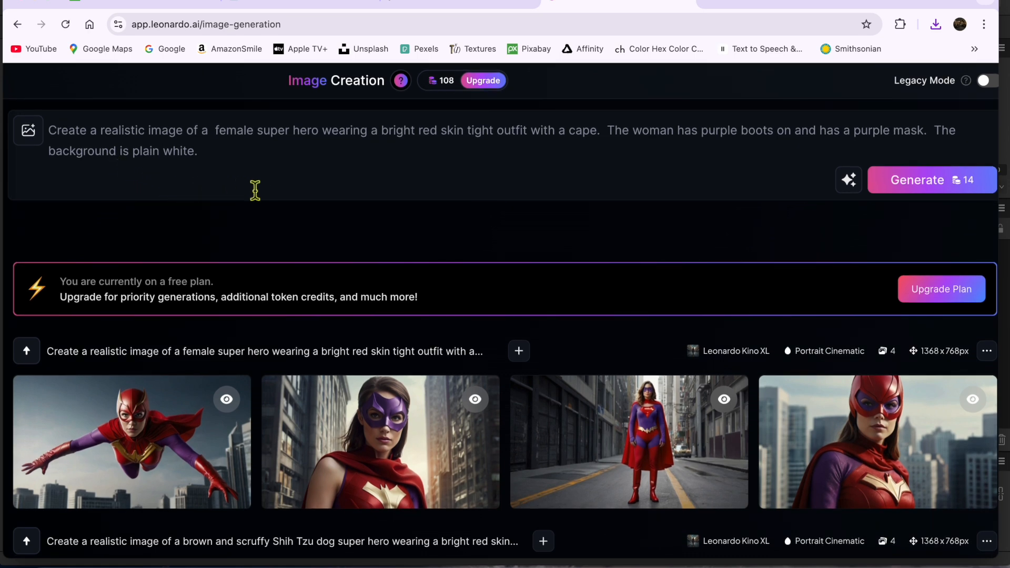
scroll(275, 196, "down", 3)
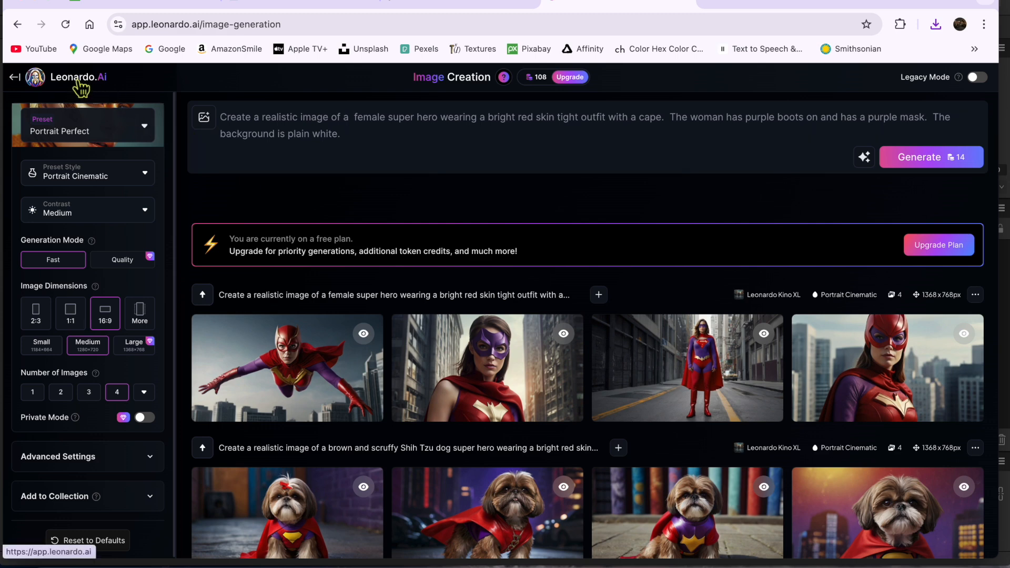
scroll(458, 321, "down", 5)
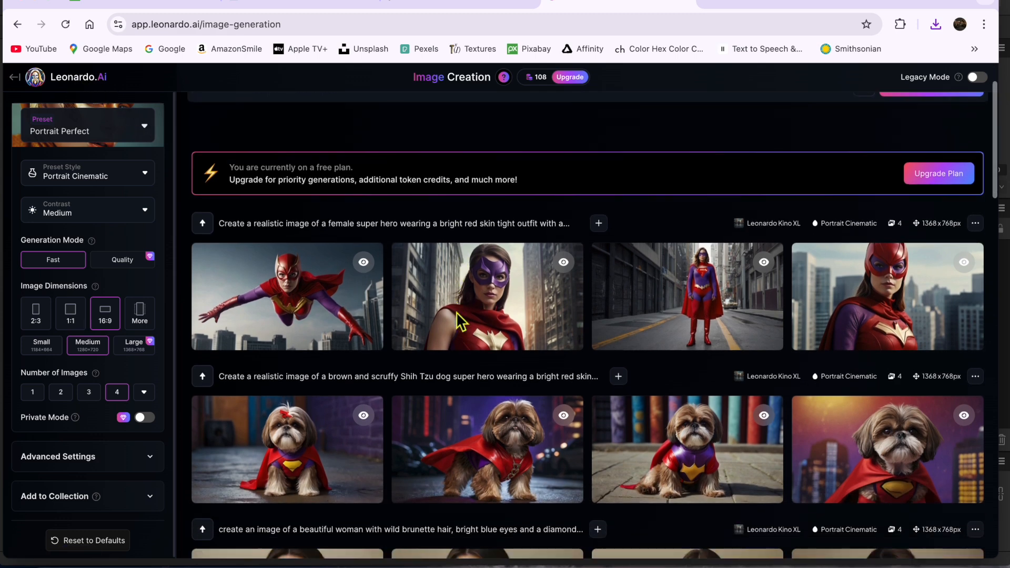
scroll(457, 321, "down", 1)
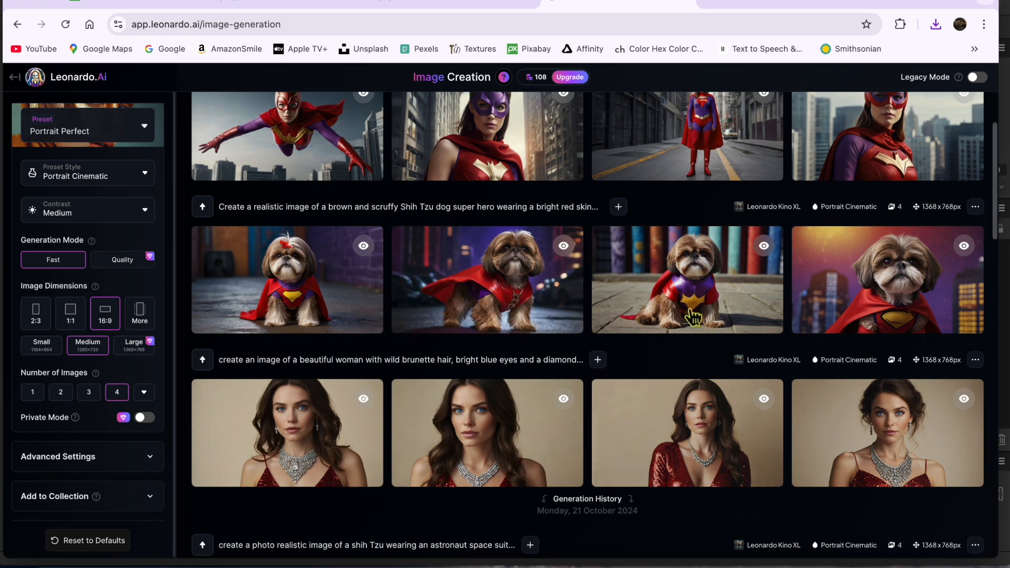
mouse_move(355, 329)
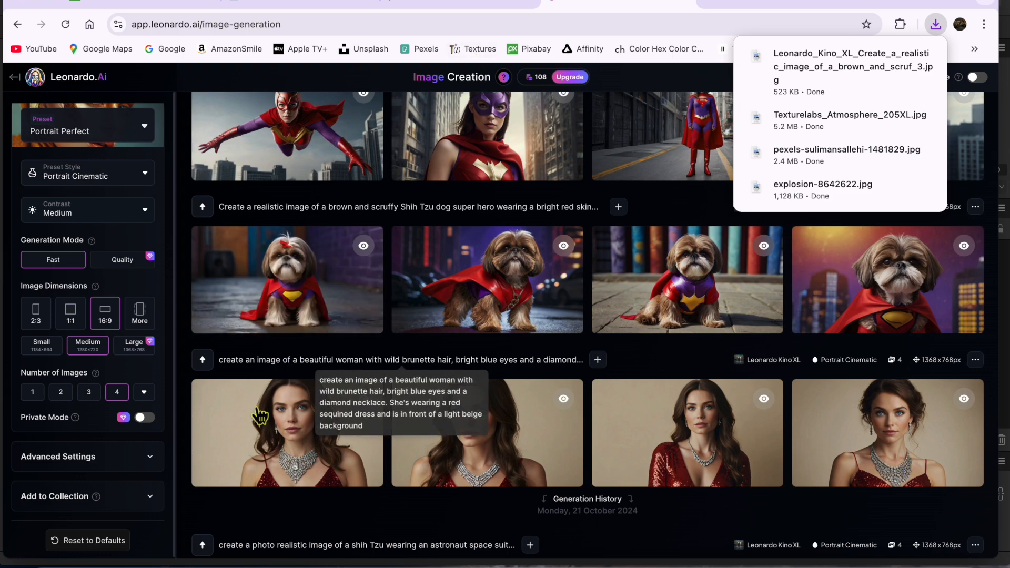
Switch to Affinity Photo and open the downloaded Pexels ruins photo from the Downloads folder.
left_click(353, 566)
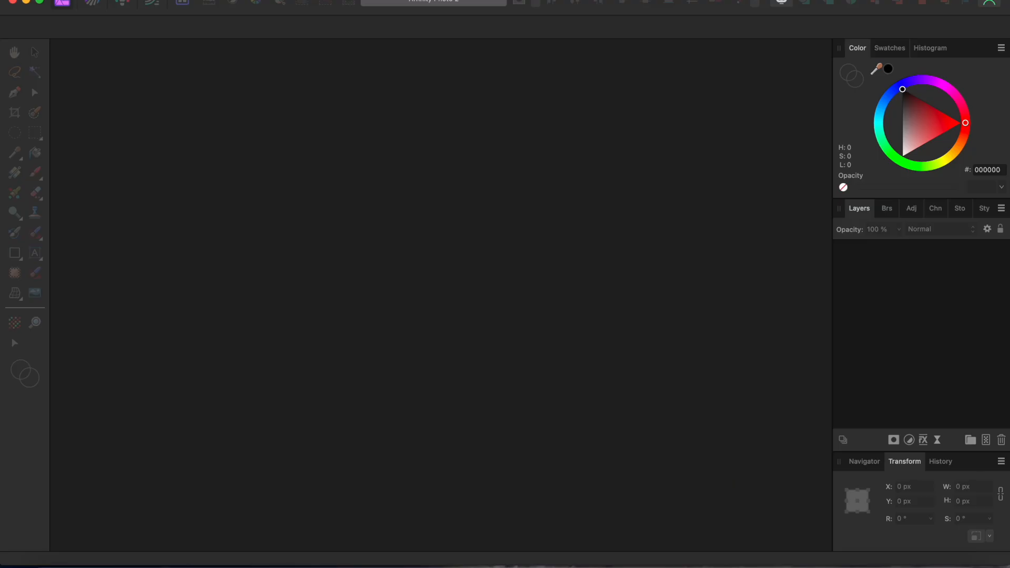
left_click(120, 0)
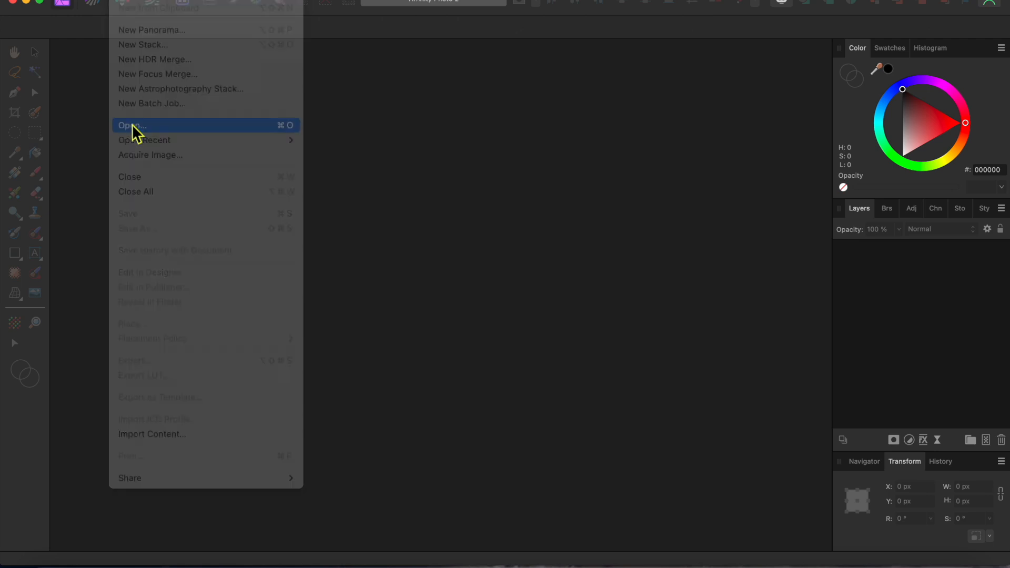
left_click(132, 126)
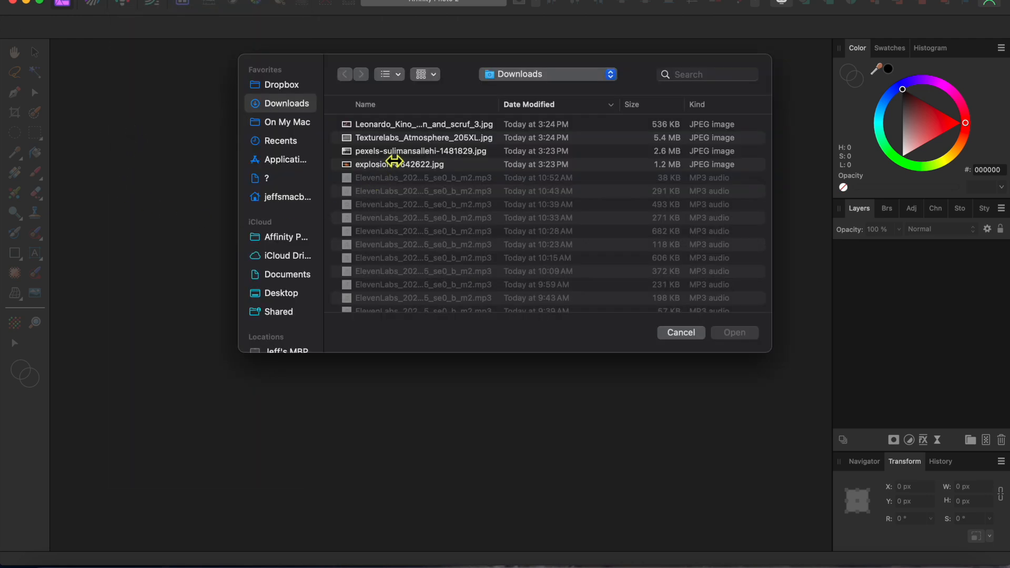
left_click(395, 153)
left_click(736, 334)
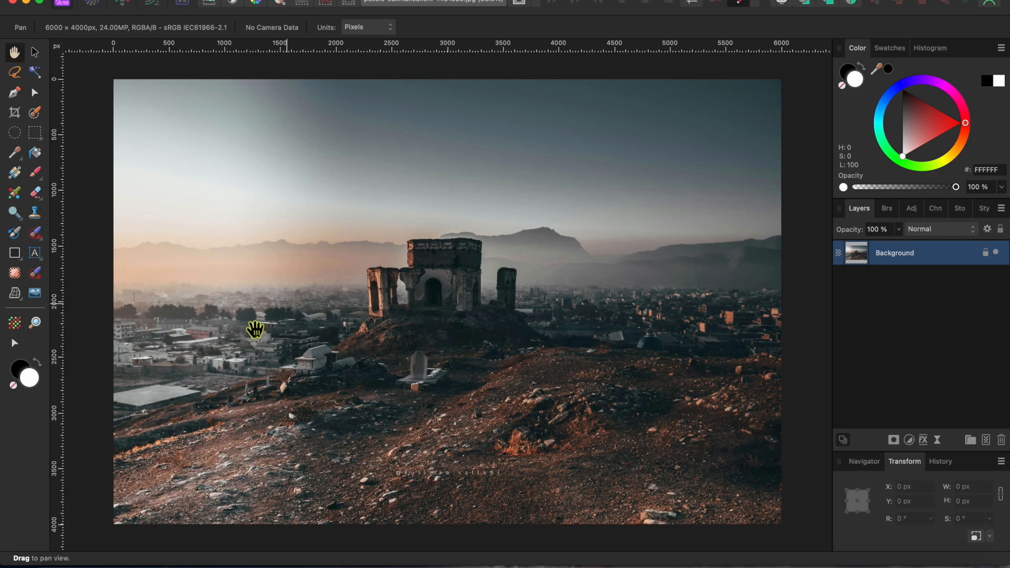
Start a Pen tool outline at the photo's left edge, tracing the hill's edge up to the top of the stone tomb.
scroll(194, 386, "up", 3)
scroll(194, 386, "right", 15)
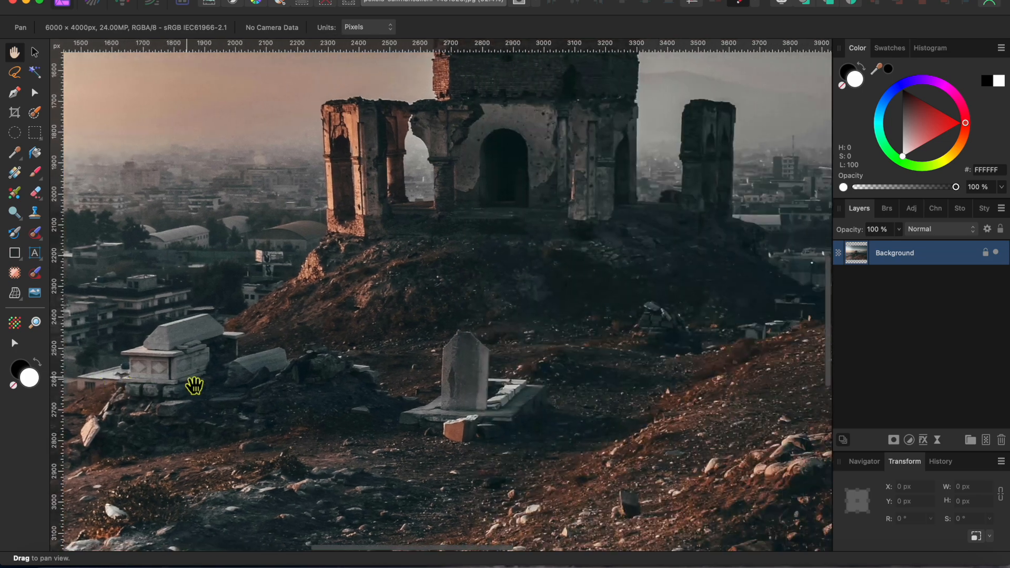
scroll(194, 385, "down", 3)
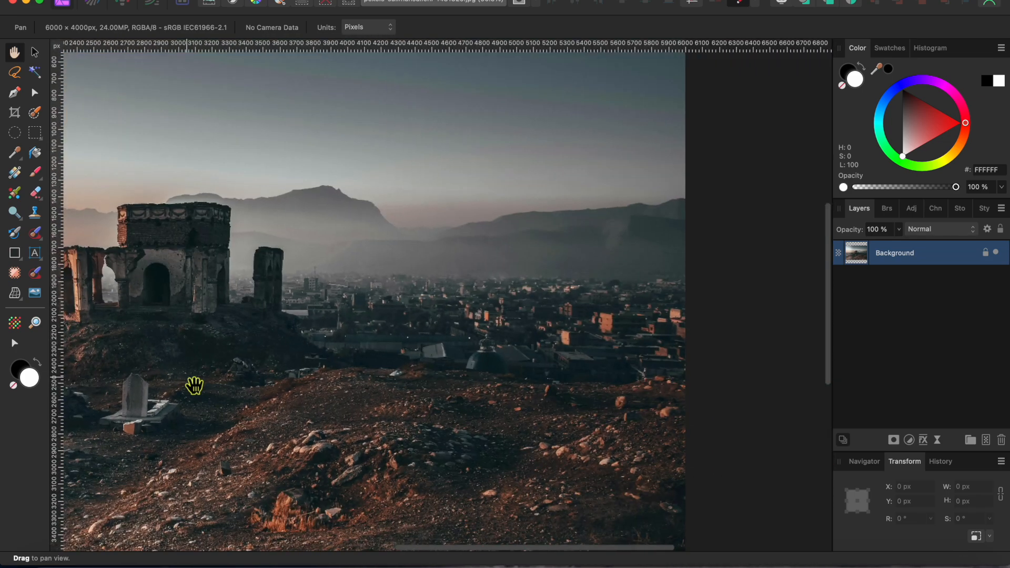
scroll(194, 385, "left", 7)
scroll(194, 385, "down", 4)
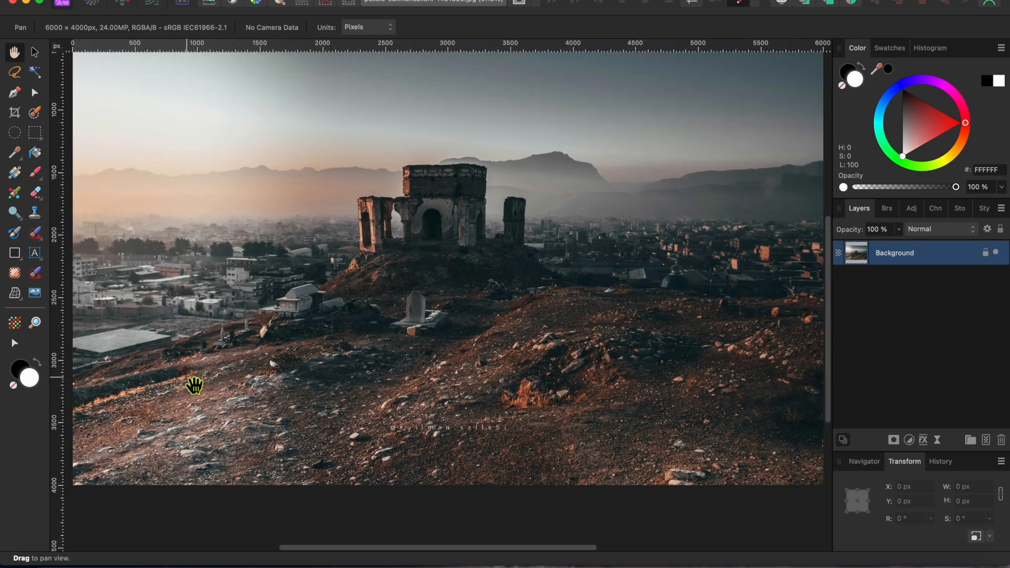
left_click(35, 112)
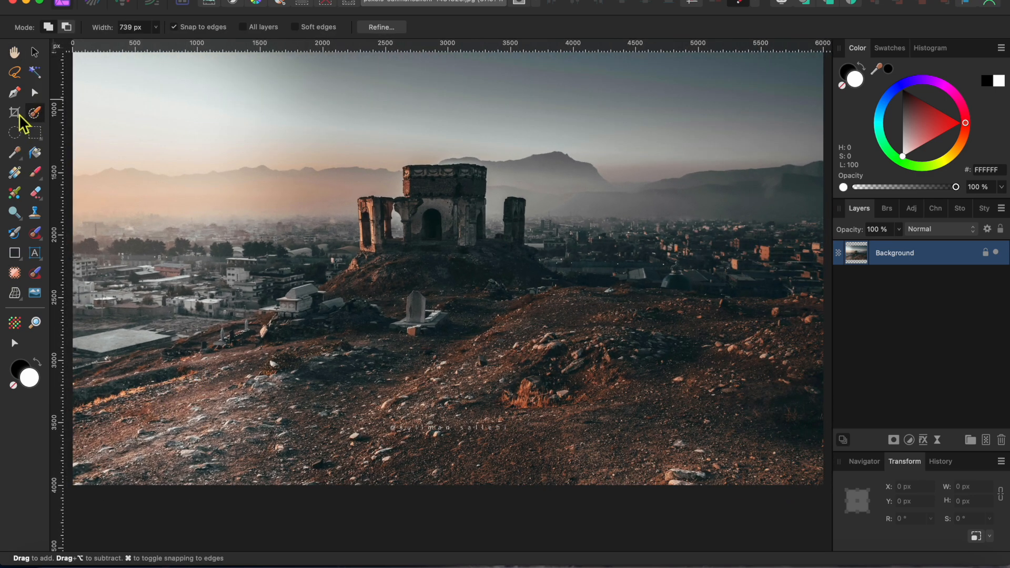
left_click(15, 93)
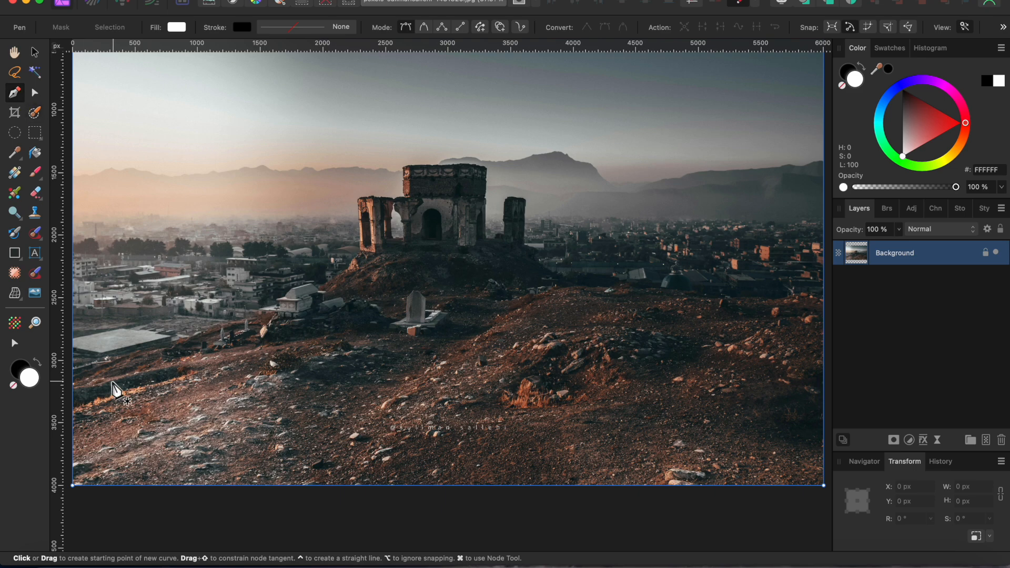
scroll(116, 389, "up", 5)
left_click(135, 335)
left_click(214, 317)
left_click(264, 308)
left_click(303, 295)
left_click(327, 295)
left_click(349, 278)
left_click(364, 276)
left_click(389, 262)
left_click(423, 246)
left_click(461, 239)
left_click(495, 233)
left_click(528, 225)
left_click(532, 219)
left_click(533, 200)
left_click(551, 192)
left_click(569, 176)
left_click(600, 166)
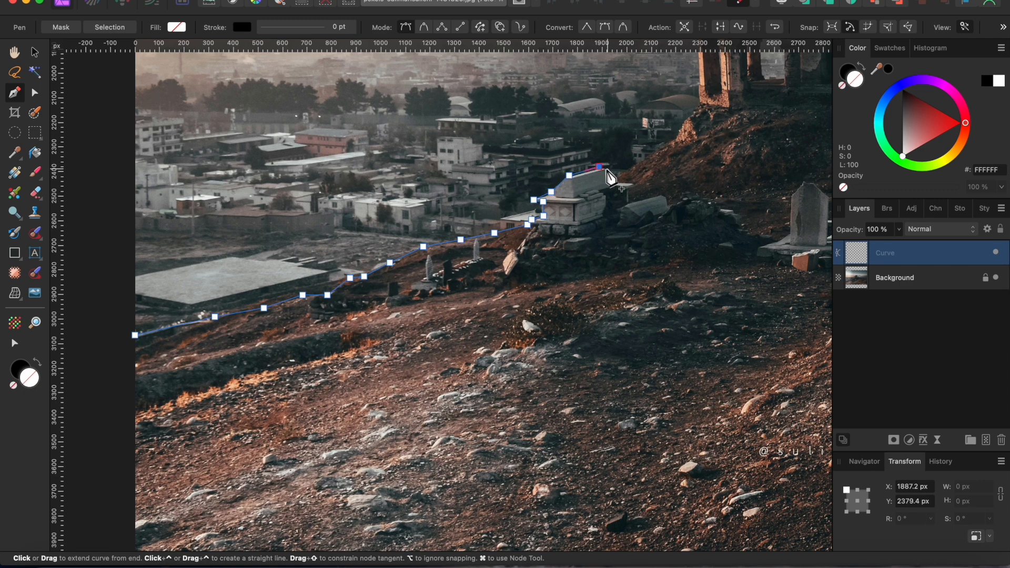
Continue the outline from the stone tomb up the hillside to the base of the ruin's left tower.
left_click(615, 171)
left_click_drag(615, 173, 450, 183)
left_click(471, 179)
left_click(500, 157)
left_click(508, 151)
left_click(521, 130)
left_click(536, 118)
left_click(532, 100)
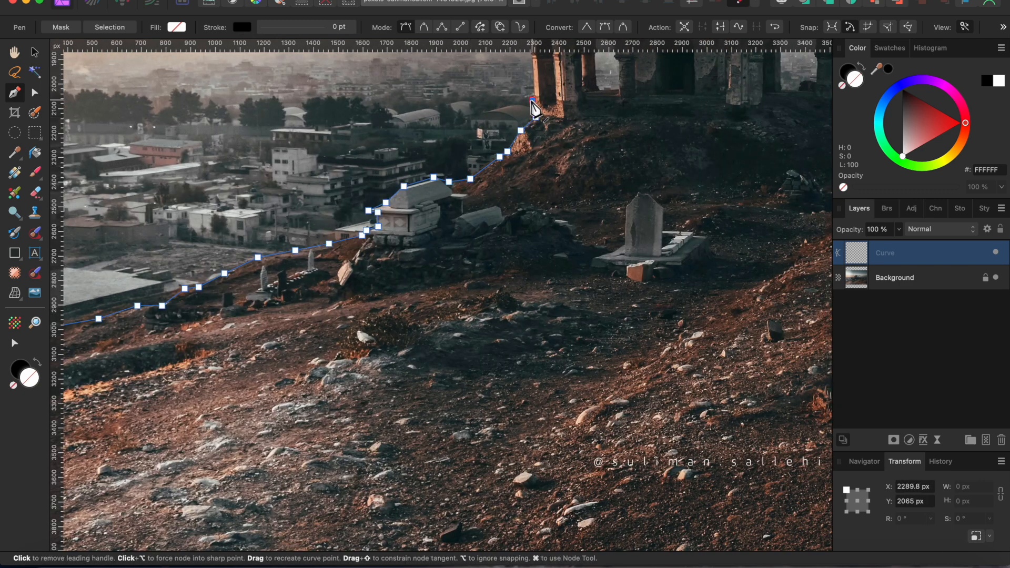
Continue the outline up the ruin's left tower, along its top and around the opening beside the central building.
left_click_drag(533, 101, 501, 277)
left_click(499, 189)
left_click(507, 185)
left_click(520, 183)
left_click(541, 184)
left_click(559, 185)
left_click(568, 188)
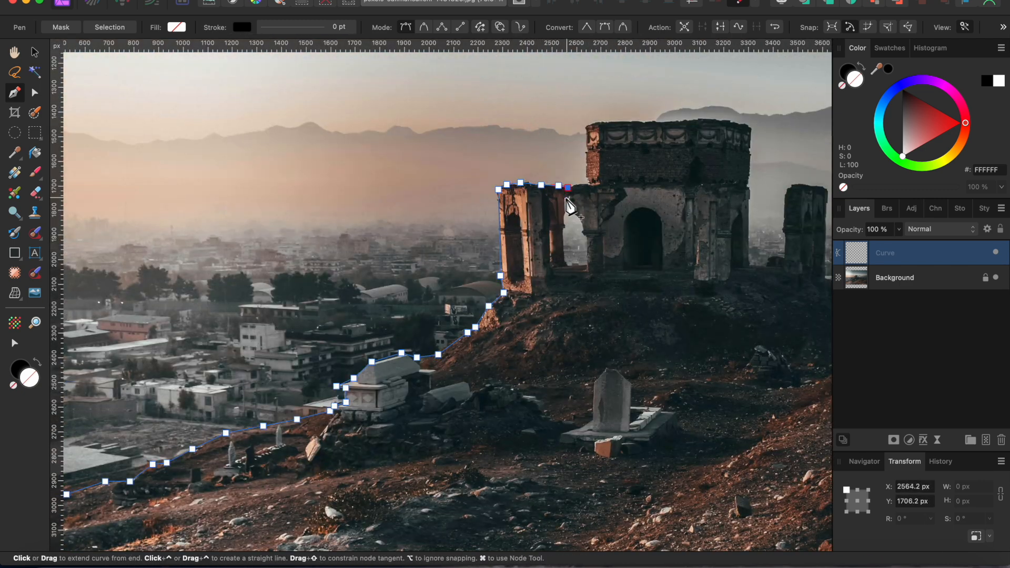
left_click(566, 224)
left_click(561, 245)
left_click(565, 260)
left_click(577, 260)
left_click(589, 265)
left_click(587, 238)
left_click(584, 230)
left_click(579, 215)
left_click(572, 208)
left_click(584, 182)
Trace the ruin's central building across its roofline and down its right side to the base.
left_click(589, 127)
left_click(600, 120)
left_click(638, 121)
left_click(675, 122)
left_click(699, 120)
left_click(727, 122)
left_click(748, 125)
left_click(751, 153)
left_click(749, 183)
left_click(750, 218)
left_click(751, 259)
left_click(757, 266)
Trace the gap beside the central building and the ruin's separate right tower, up, across and down to the ground.
scroll(757, 266, "right", 10)
left_click(531, 254)
left_click(536, 248)
left_click(539, 242)
left_click(547, 248)
left_click(551, 224)
left_click(547, 216)
left_click(550, 191)
left_click(551, 180)
left_click(558, 173)
left_click(576, 174)
left_click(590, 195)
left_click(590, 238)
left_click(592, 268)
Continue the outline from the right tower down the slope and along the hill's ridge to the photo's right edge.
left_click(605, 284)
left_click(628, 312)
left_click(656, 321)
left_click(696, 325)
left_click(714, 324)
left_click(735, 327)
left_click(756, 331)
left_click(777, 337)
left_click(827, 344)
scroll(827, 345, "down", 4)
scroll(827, 345, "right", 8)
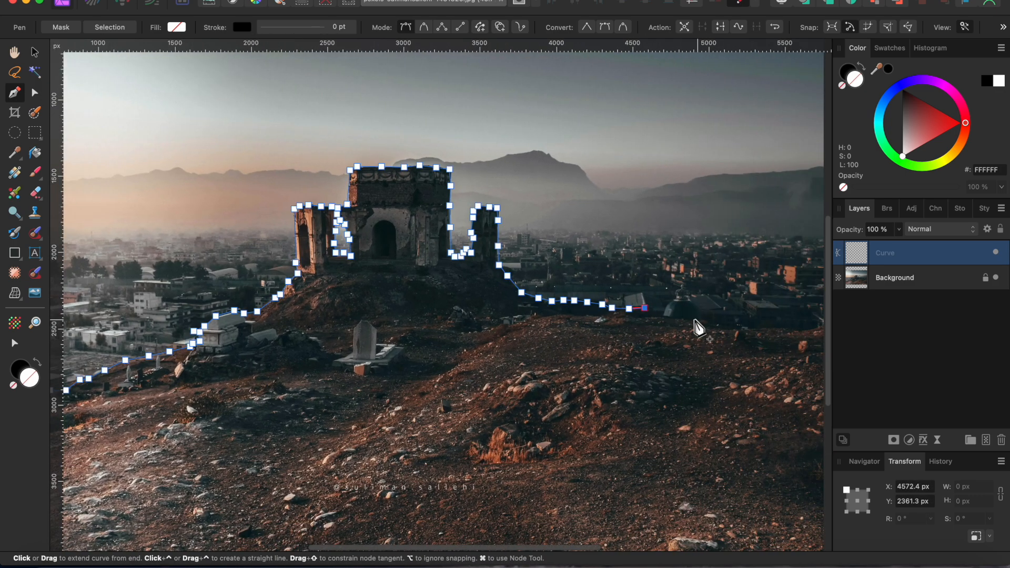
left_click(693, 320)
left_click(730, 323)
scroll(730, 324, "right", 1)
left_click(732, 323)
left_click(772, 323)
left_click(793, 313)
left_click(816, 330)
Close the outline through the photo's two bottom corners back to its starting point and finish the curve.
scroll(817, 330, "down", 4)
left_click(817, 465)
left_click(258, 465)
left_click(258, 377)
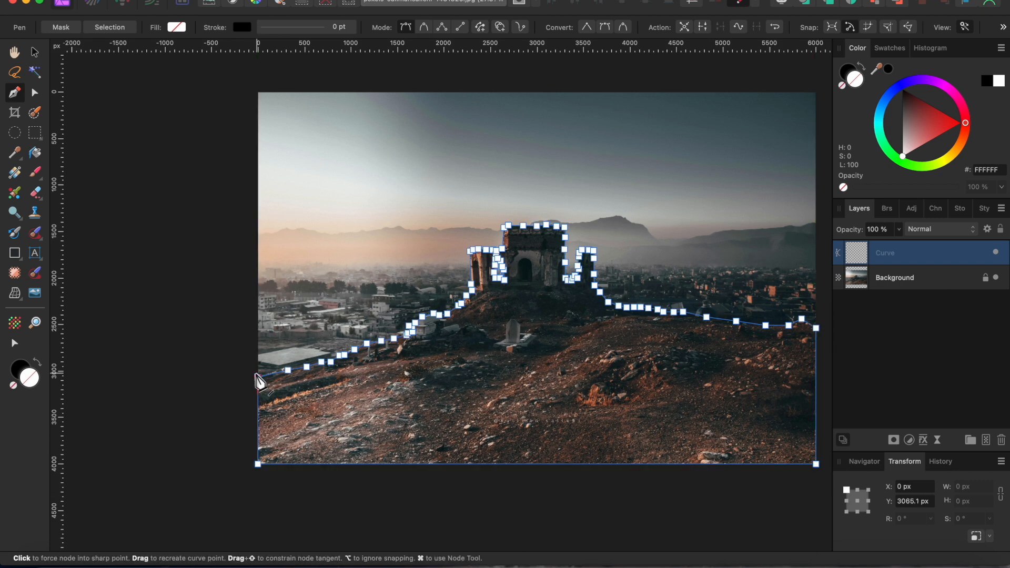
key("Escape")
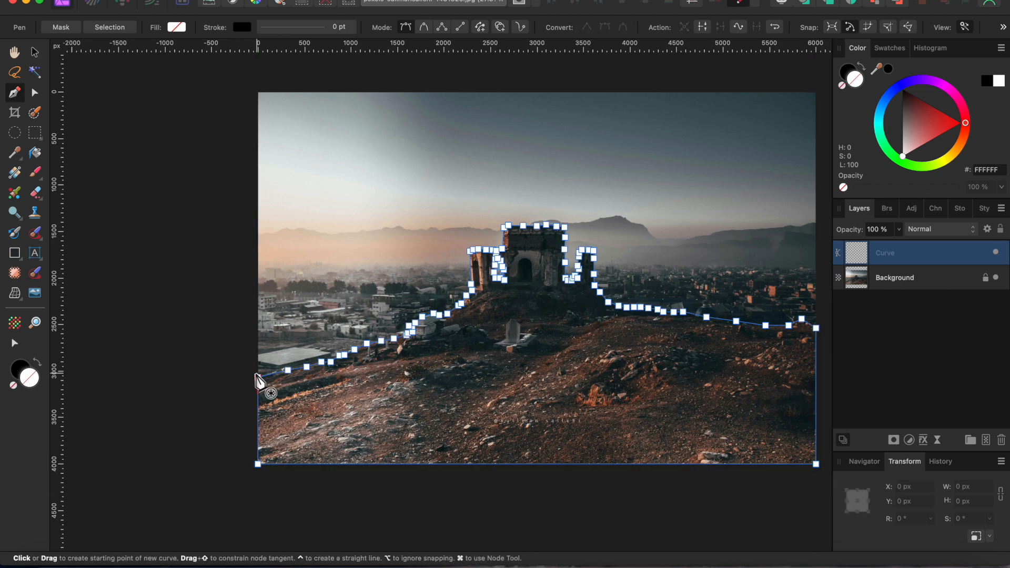
Convert the closed curve around the ruin and hill to a selection, mask the Background layer with it, and deselect.
scroll(205, 395, "right", 5)
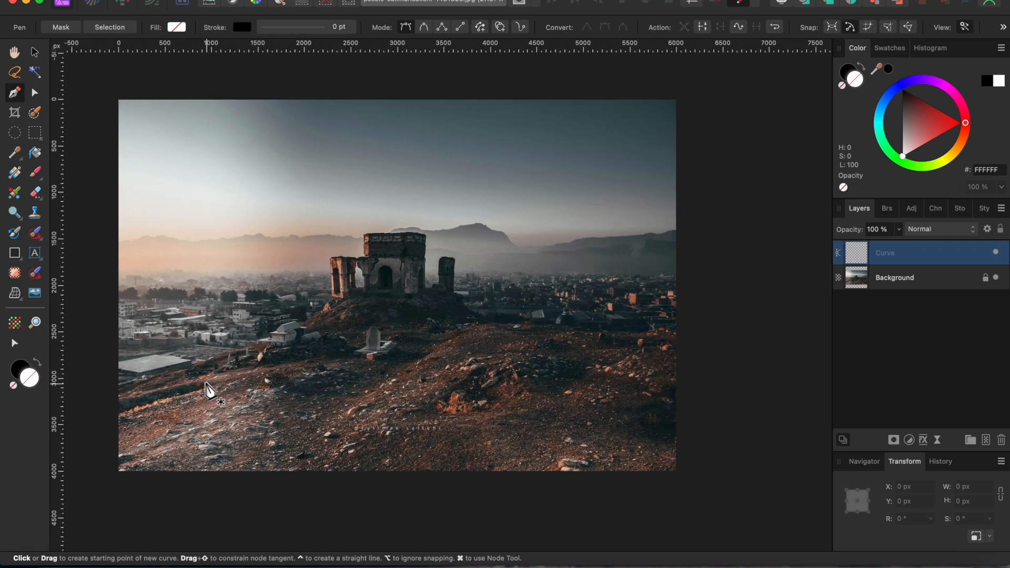
scroll(216, 389, "left", 1)
scroll(216, 390, "up", 1)
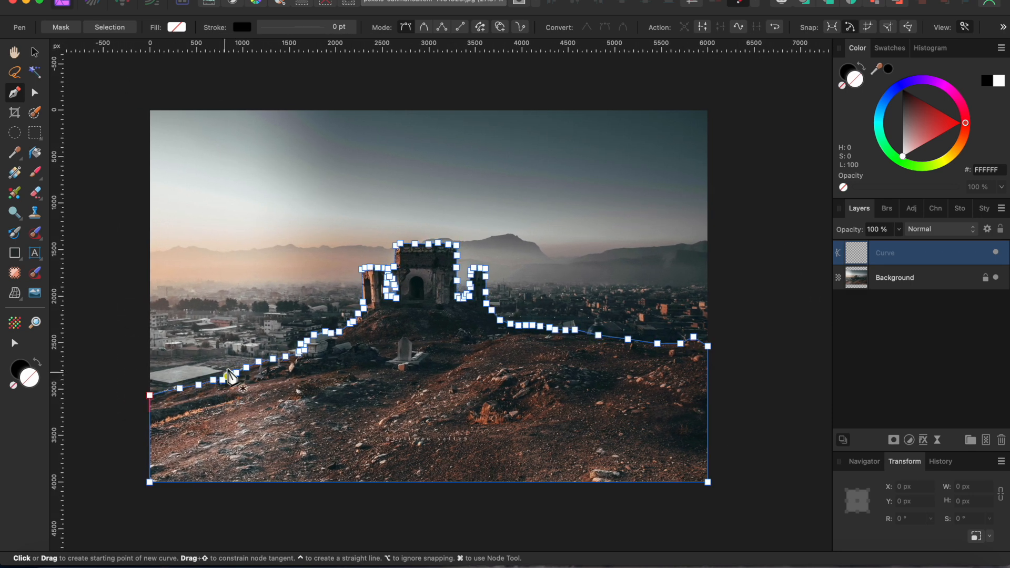
scroll(277, 317, "up", 3)
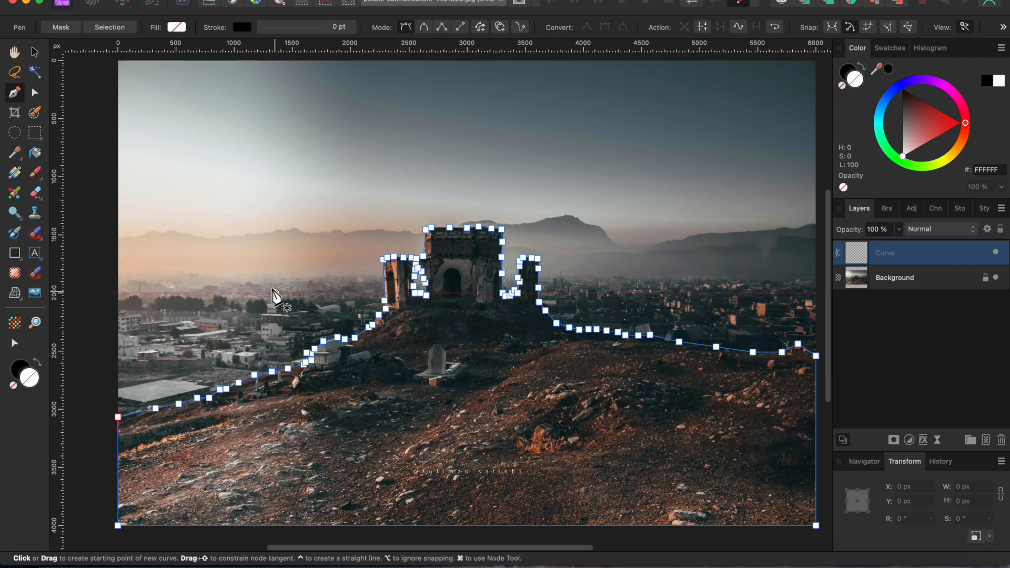
left_click(109, 28)
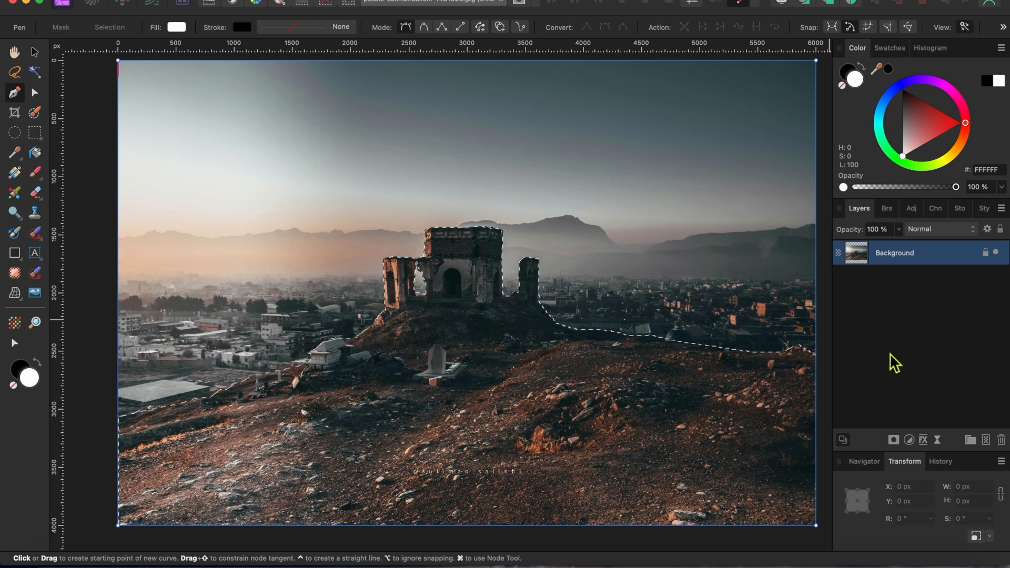
left_click(894, 441)
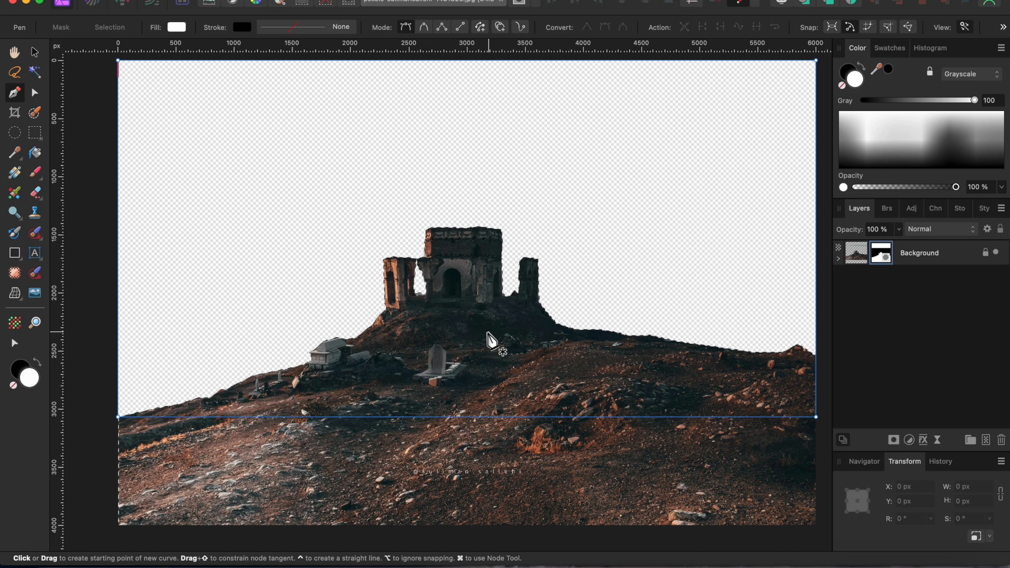
key("v")
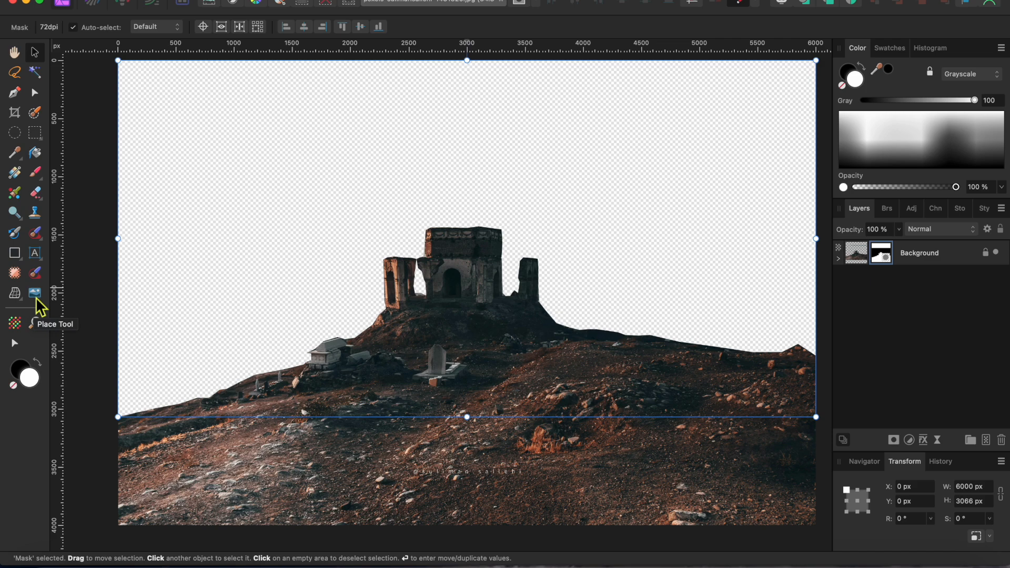
Place explosion-8642622.jpg from the canvas's upper-left corner, 6000 px wide.
left_click(132, 322)
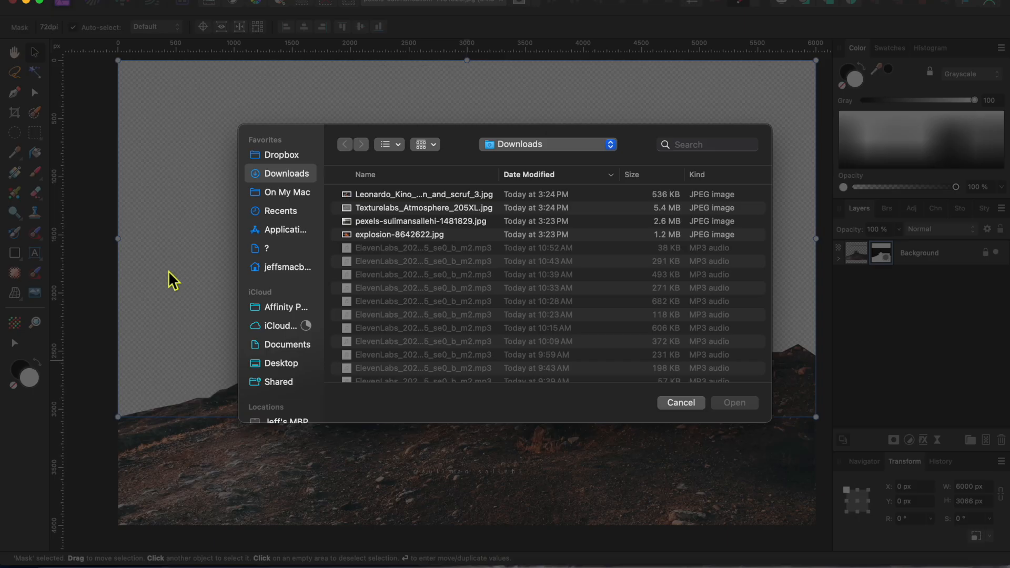
left_click(394, 239)
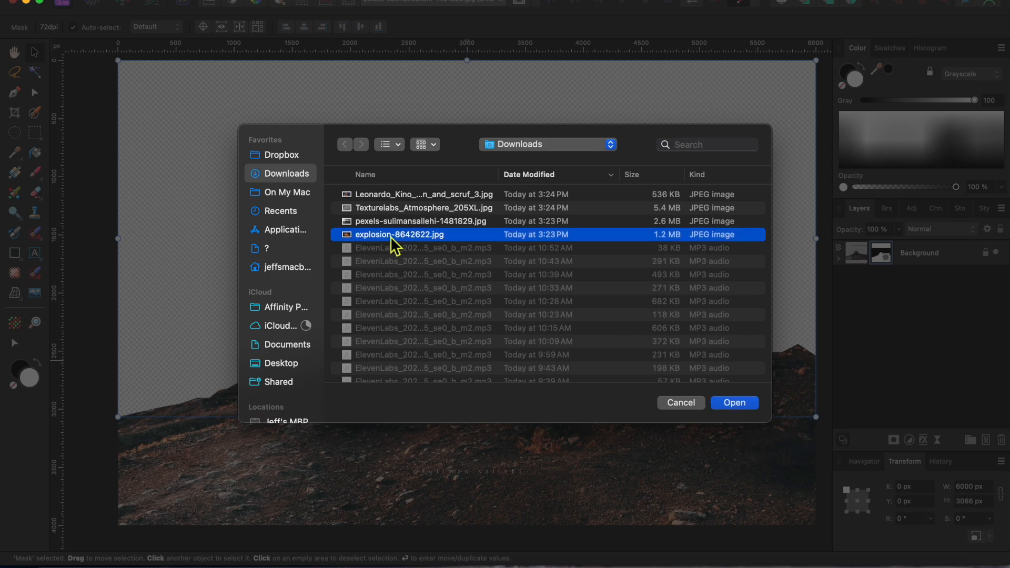
left_click(744, 407)
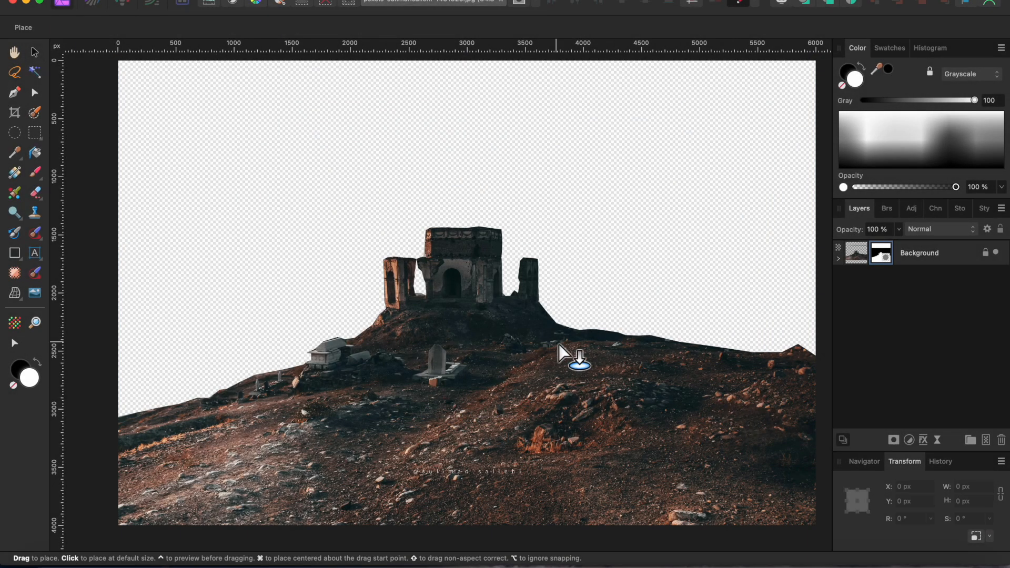
left_click_drag(119, 62, 781, 518)
Enlarge the explosion image to about 7302 × 4092 px, centered across the canvas, and put its layer beneath Background.
scroll(651, 498, "down", 3)
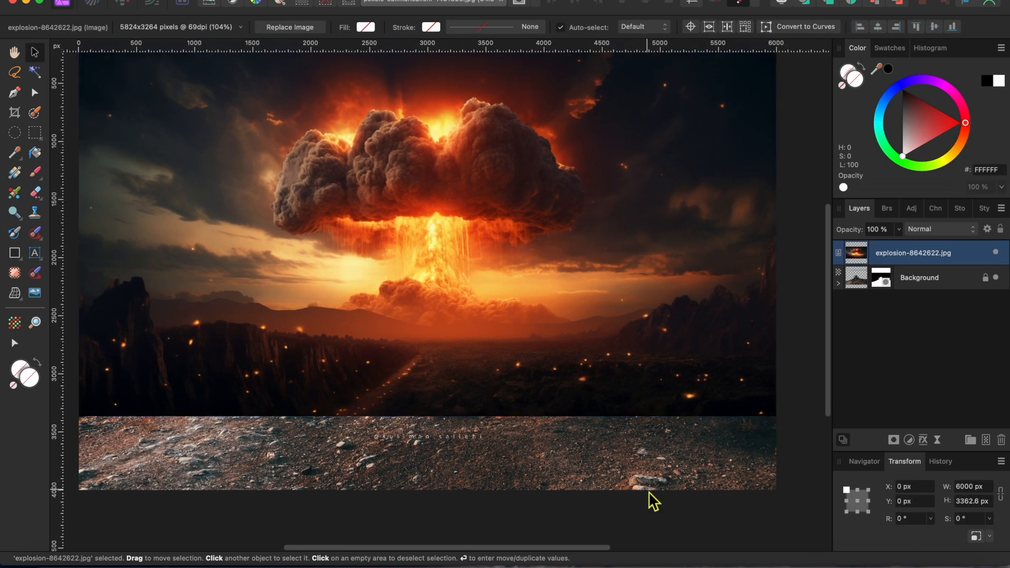
left_click_drag(797, 412, 519, 357)
scroll(634, 453, "down", 3)
scroll(634, 453, "left", 4)
left_click_drag(958, 260, 918, 305)
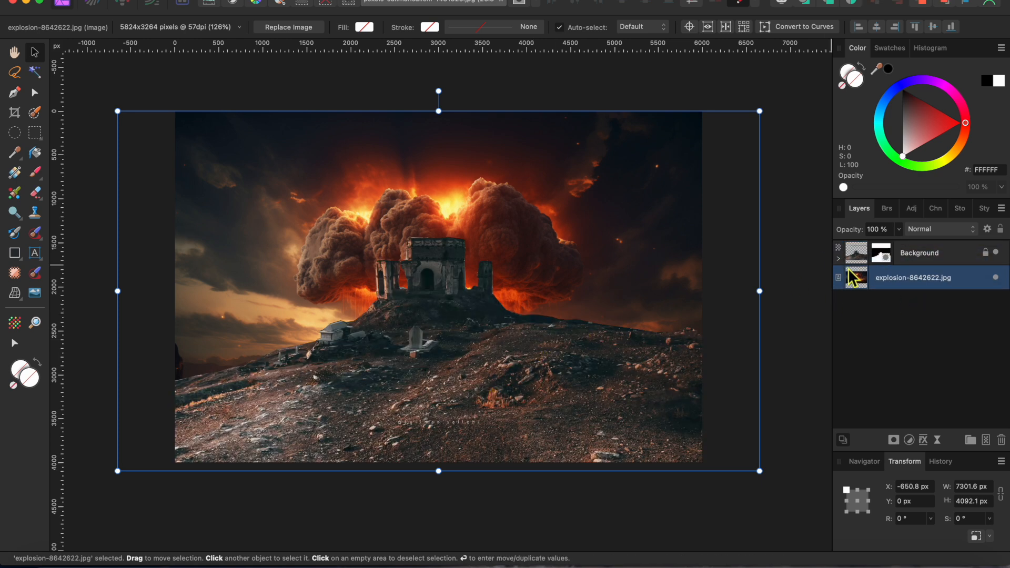
Unlock the Background layer and move the explosion image up to a Y position of about -92 px.
left_click(934, 255)
left_click_drag(495, 361, 486, 381)
left_click(79, 92)
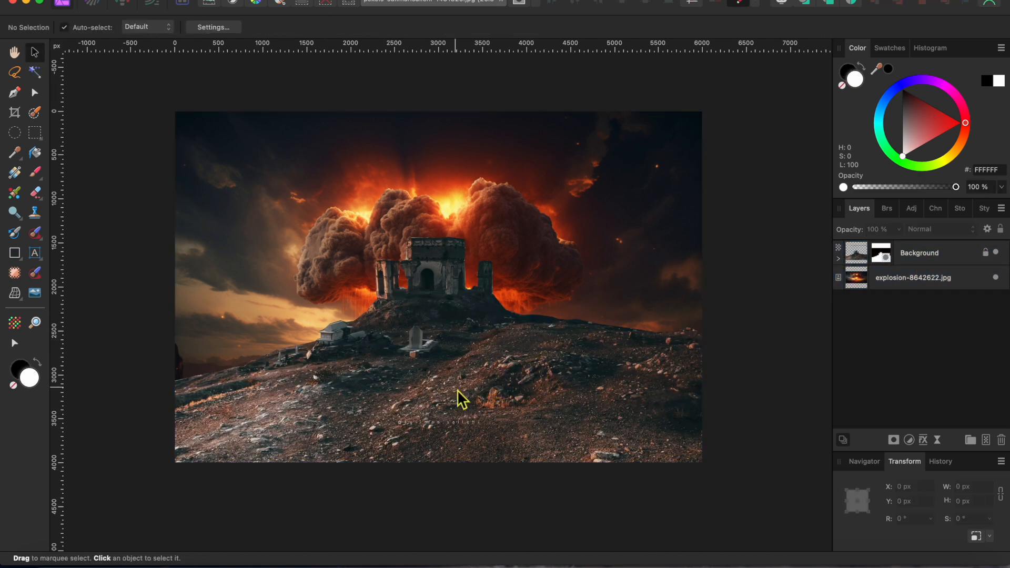
left_click(932, 279)
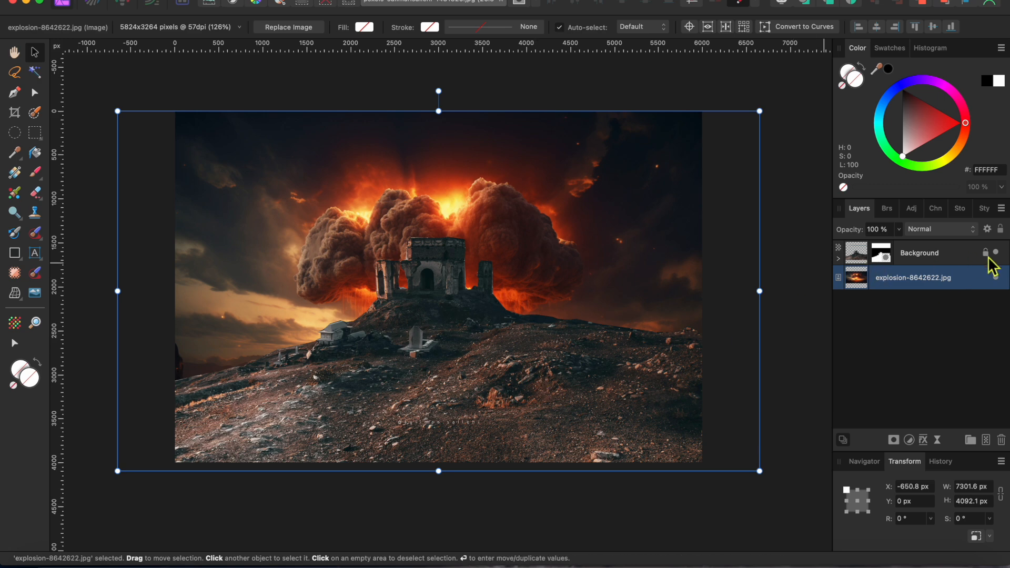
mouse_move(478, 405)
left_mouse_down()
mouse_move(474, 413)
mouse_move(475, 396)
left_mouse_up()
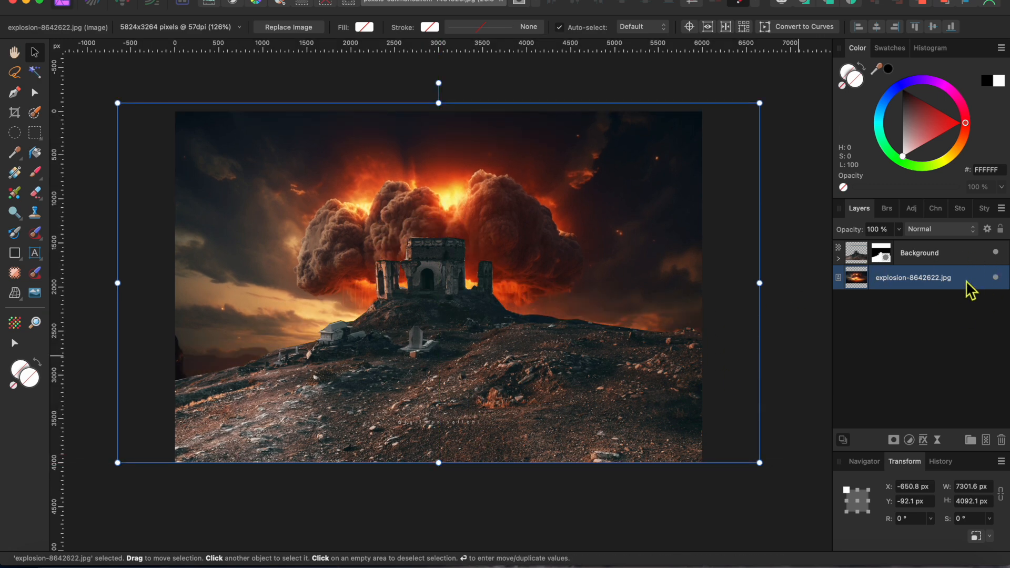
Lower the masked ruin foreground and enlarge it to about 6813 × 4542 px, at about X -813, Y 361 px.
left_click(936, 253)
left_click_drag(590, 389, 484, 474)
left_click_drag(630, 189, 702, 143)
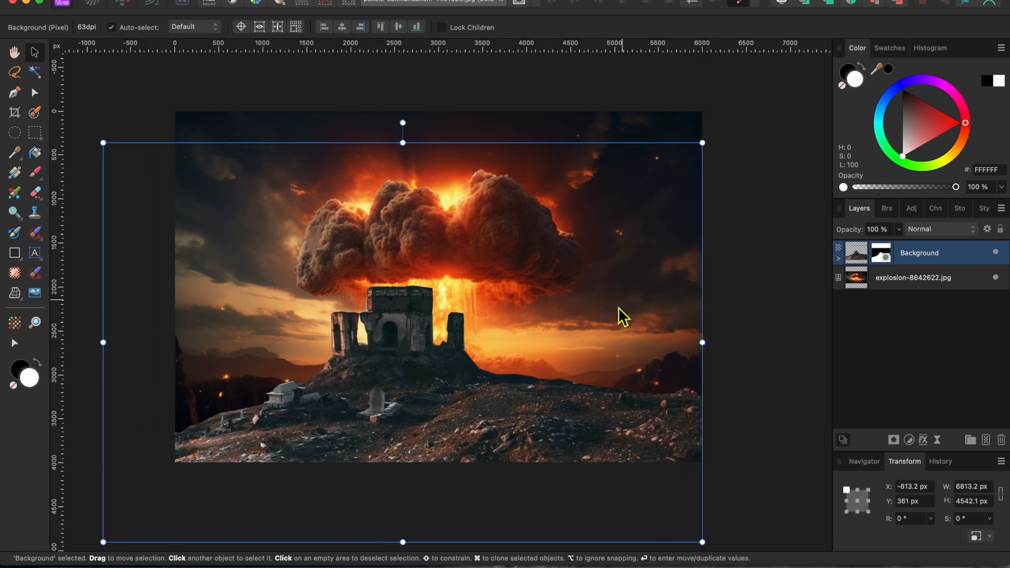
Enlarge the explosion image to about 8782 × 4922 px and shift it right until its left edge meets the canvas edge.
left_click(963, 279)
scroll(643, 226, "down", 1)
left_click_drag(199, 121, 88, 57)
left_click_drag(340, 200, 495, 224)
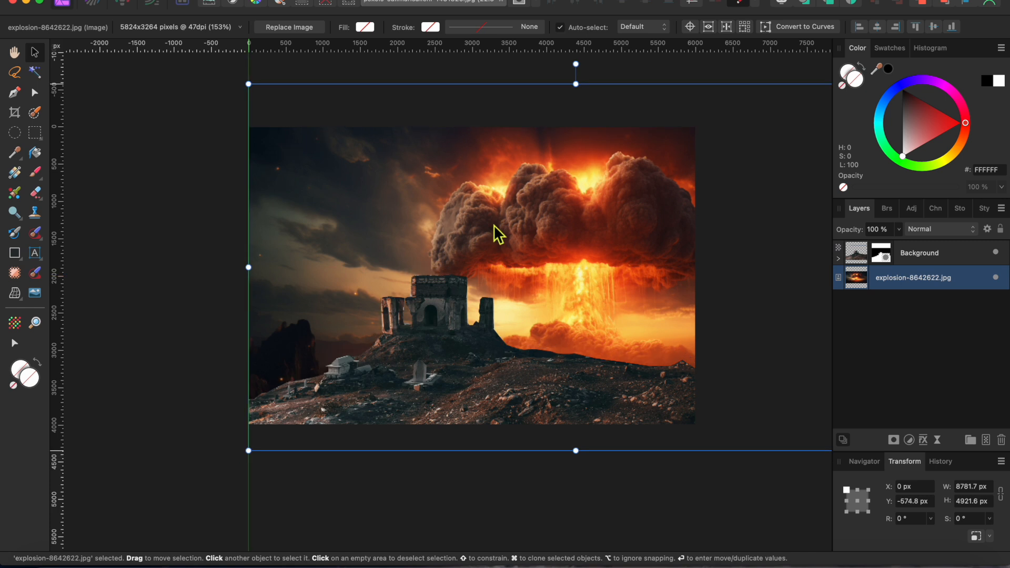
scroll(568, 221, "right", 5)
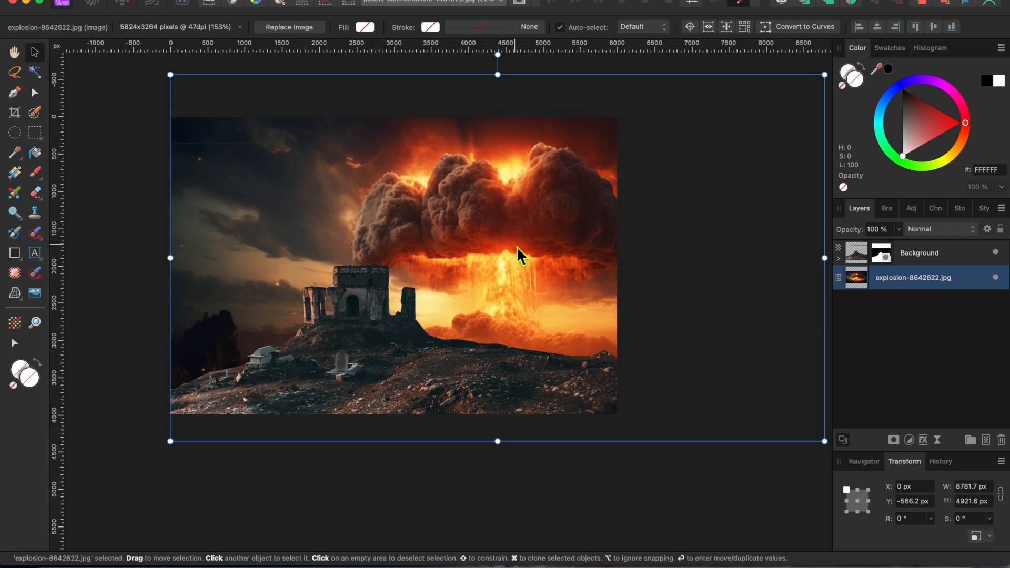
scroll(489, 327, "down", 3)
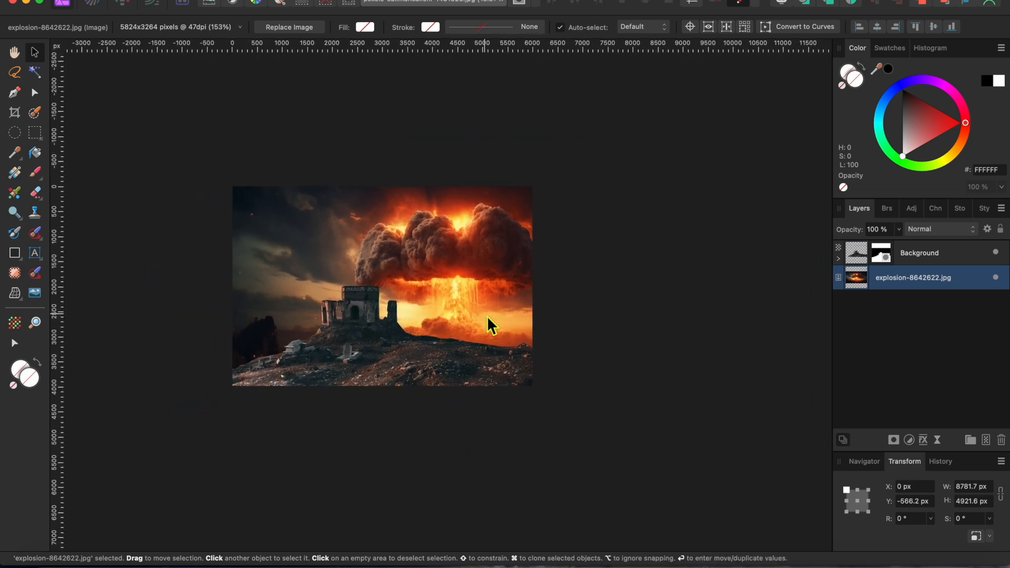
Place Texturelabs_Atmosphere_205XL.jpg over the canvas at about 6403 × 4271 px and bring its layer to the top of the stack.
left_click(41, 298)
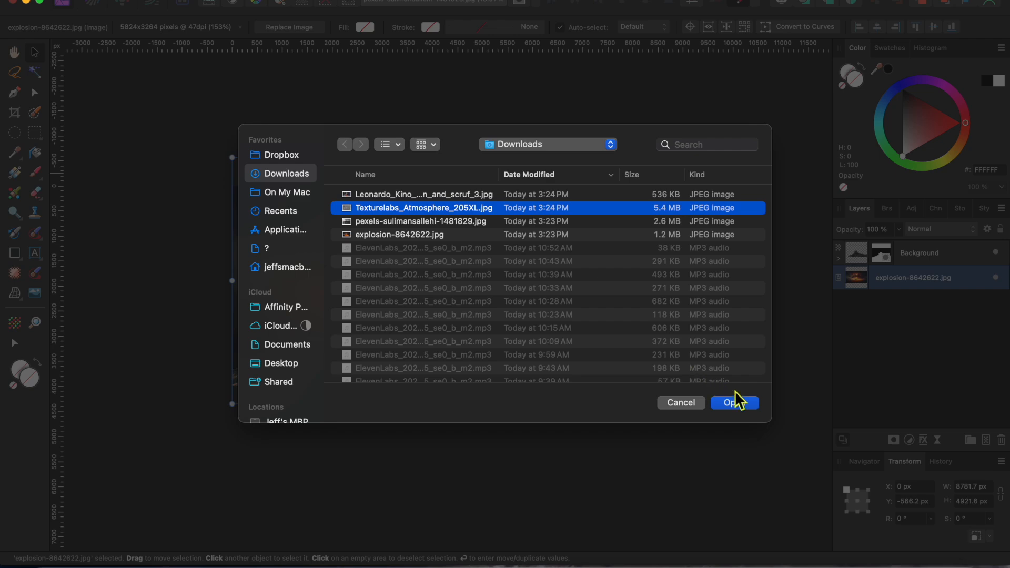
left_click(736, 402)
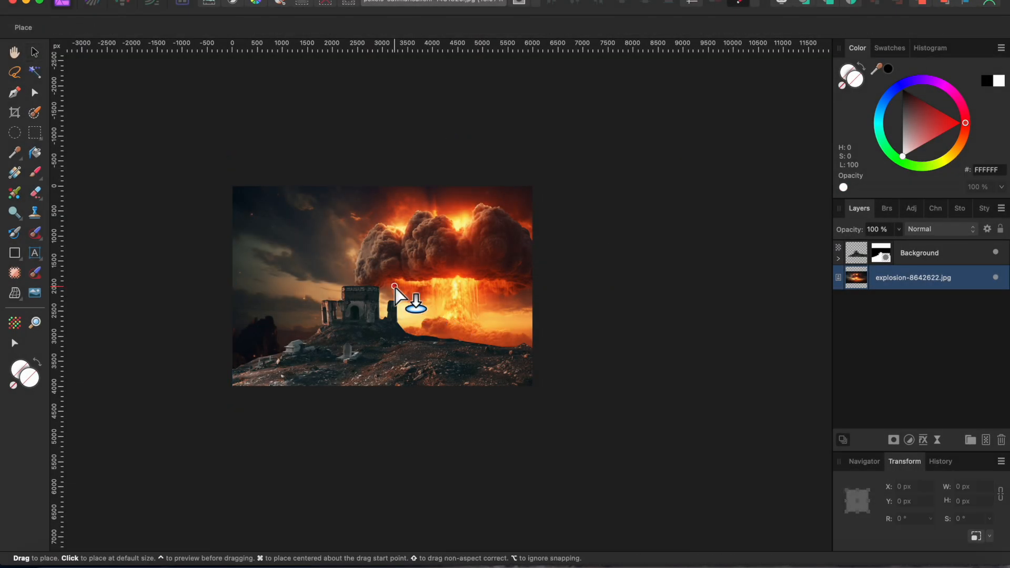
left_click_drag(237, 193, 566, 388)
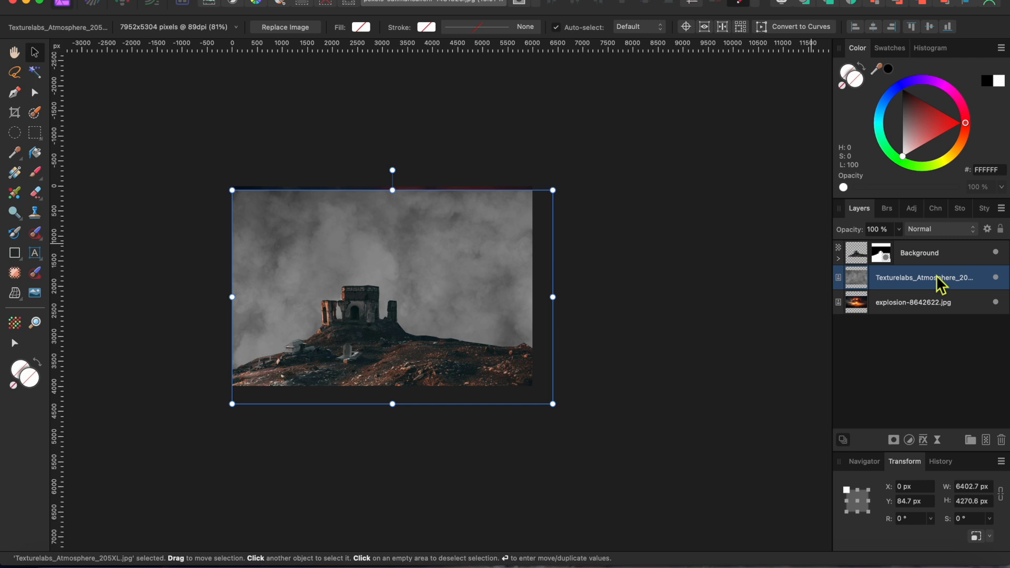
left_click_drag(942, 285, 881, 254)
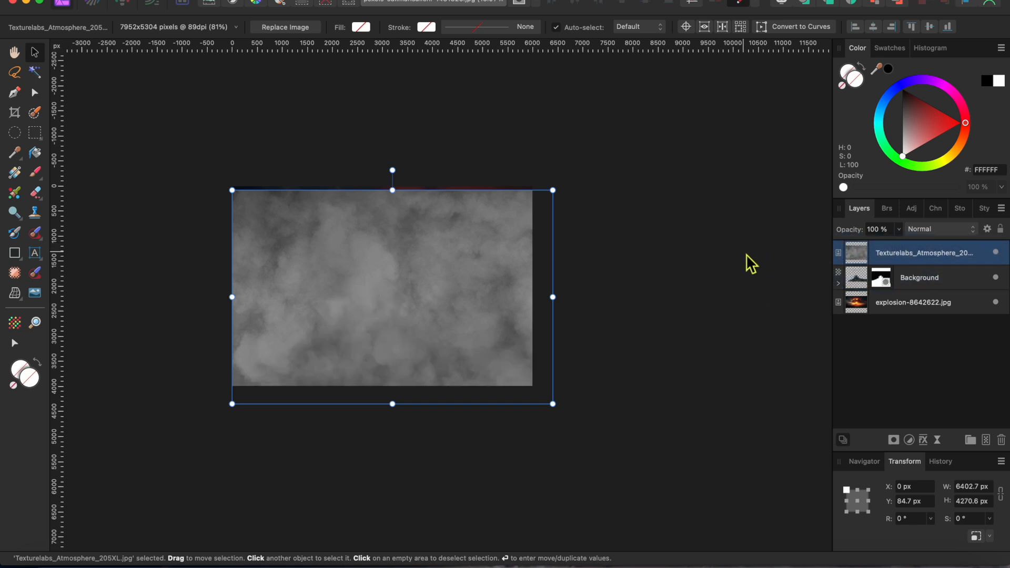
Set the atmosphere texture layer's blend mode to Hard Light and check the smoke effect over the composite.
left_click(942, 230)
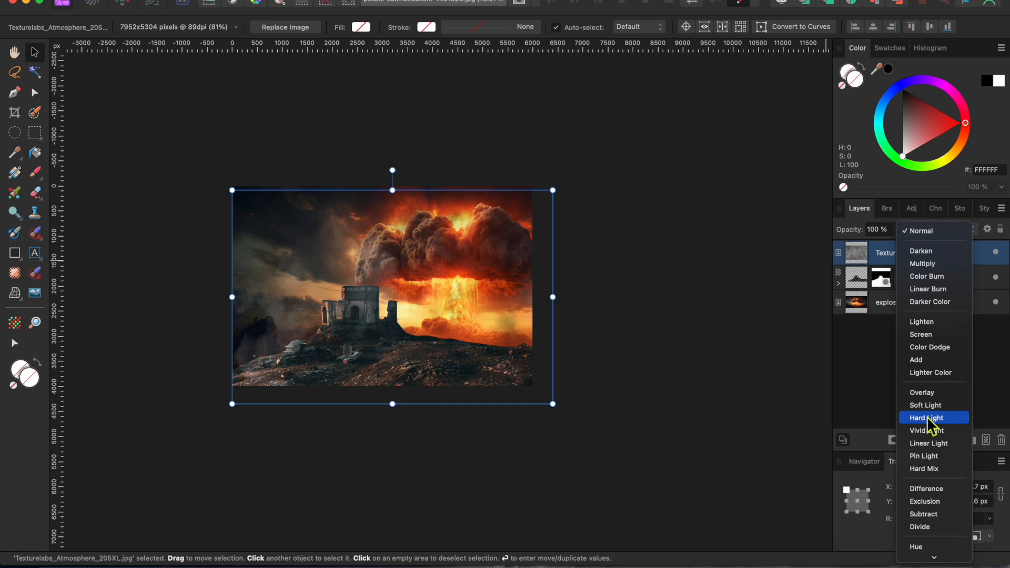
left_click(927, 419)
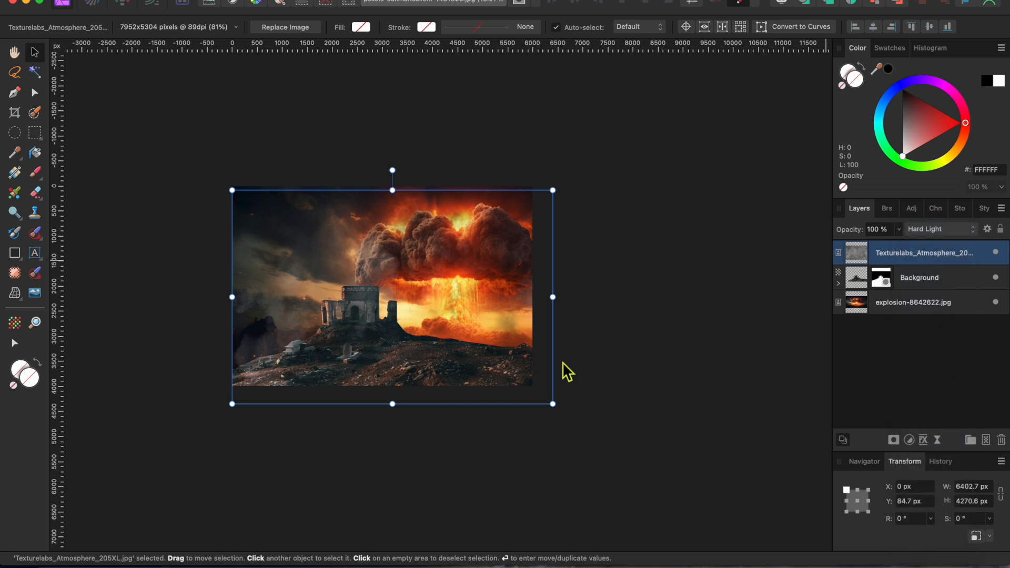
scroll(333, 367, "up", 5)
scroll(333, 368, "down", 3)
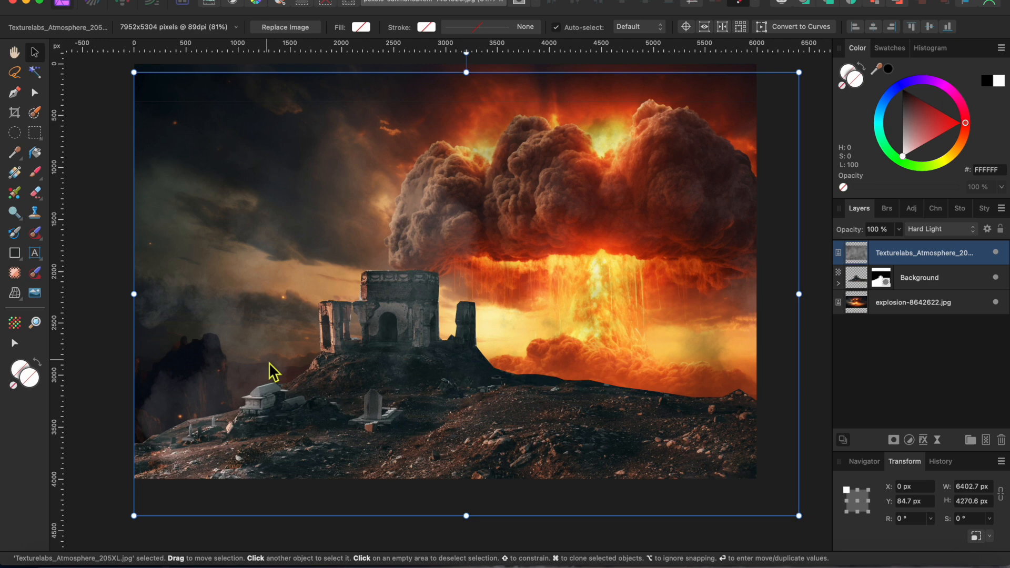
Place the Leonardo_Kino caped dog JPEG over the ruin at about 2717 × 1525 px.
left_click(39, 293)
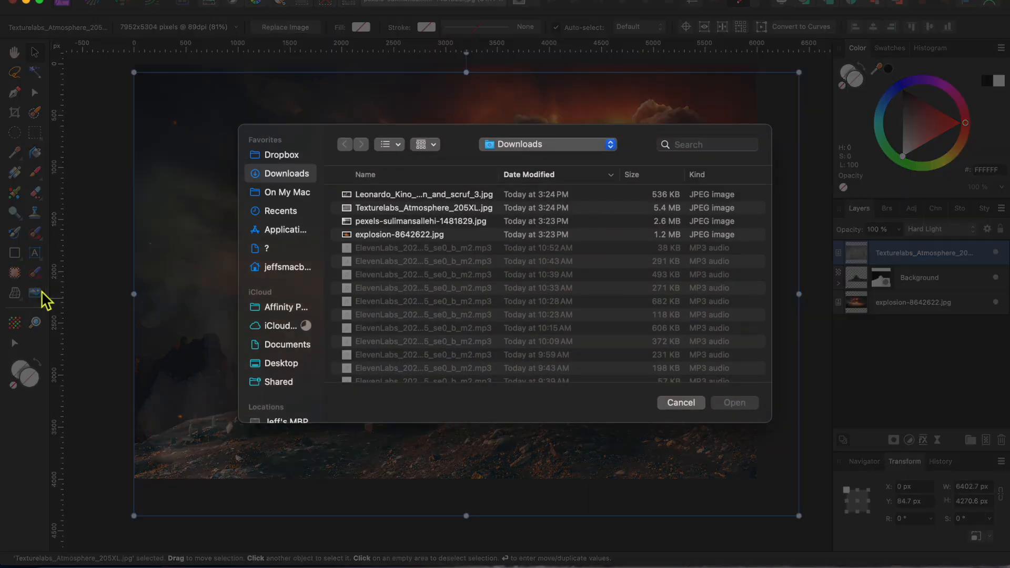
left_click(407, 196)
left_click(736, 404)
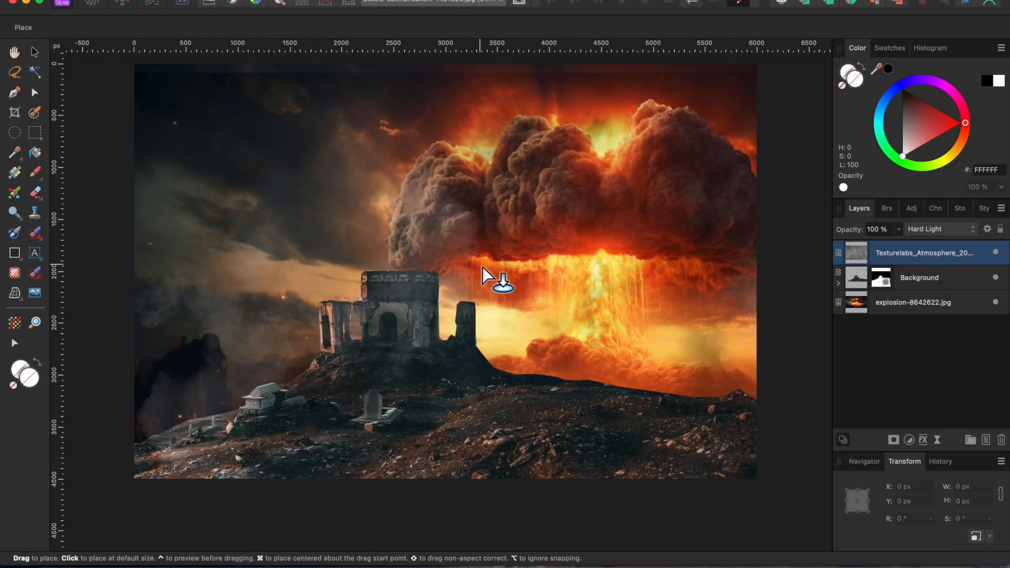
left_click_drag(332, 200, 560, 350)
scroll(478, 315, "up", 5)
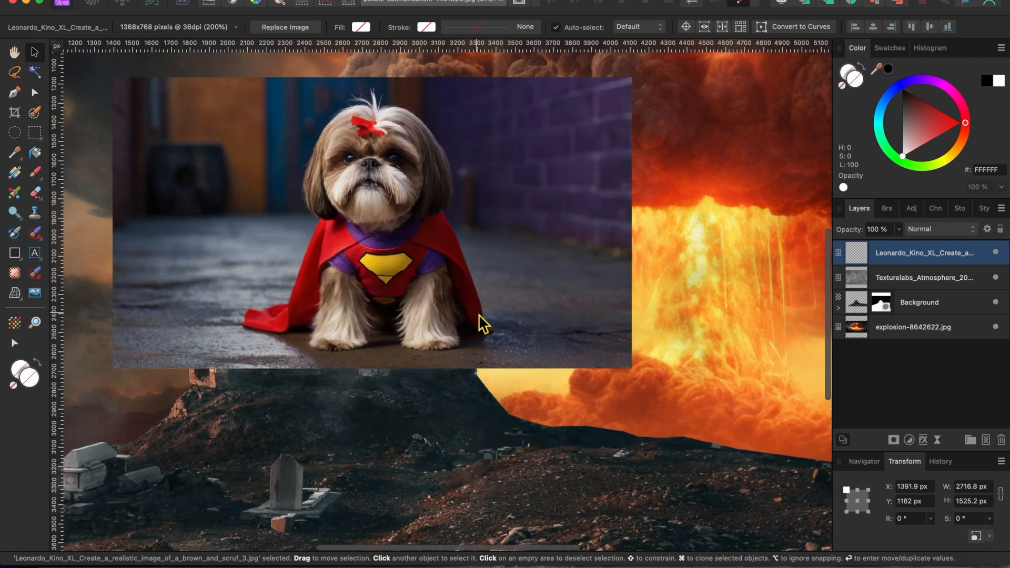
Rasterize and trim the placed dog image layer.
scroll(478, 314, "up", 2)
scroll(479, 314, "left", 2)
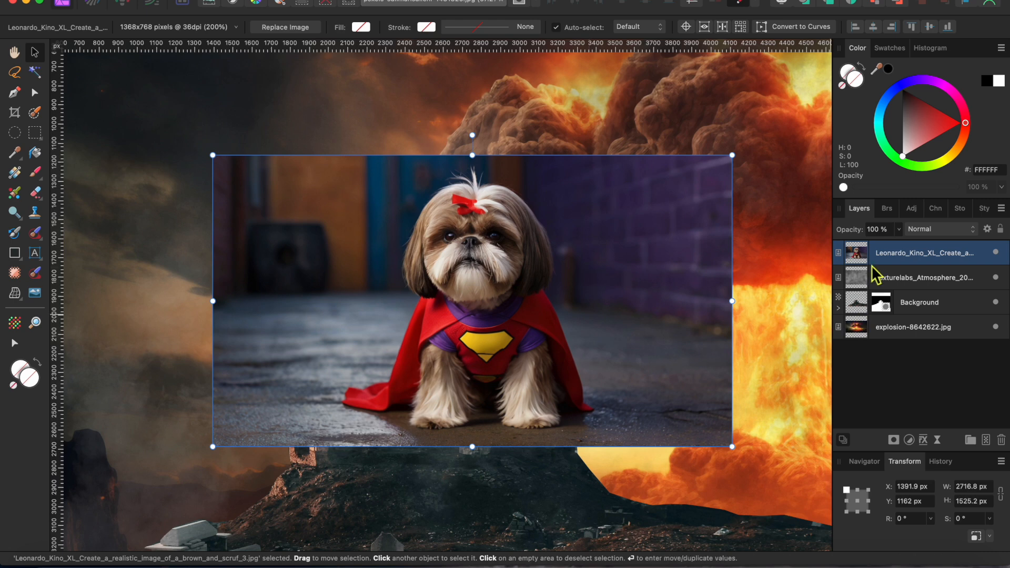
right_click(904, 261)
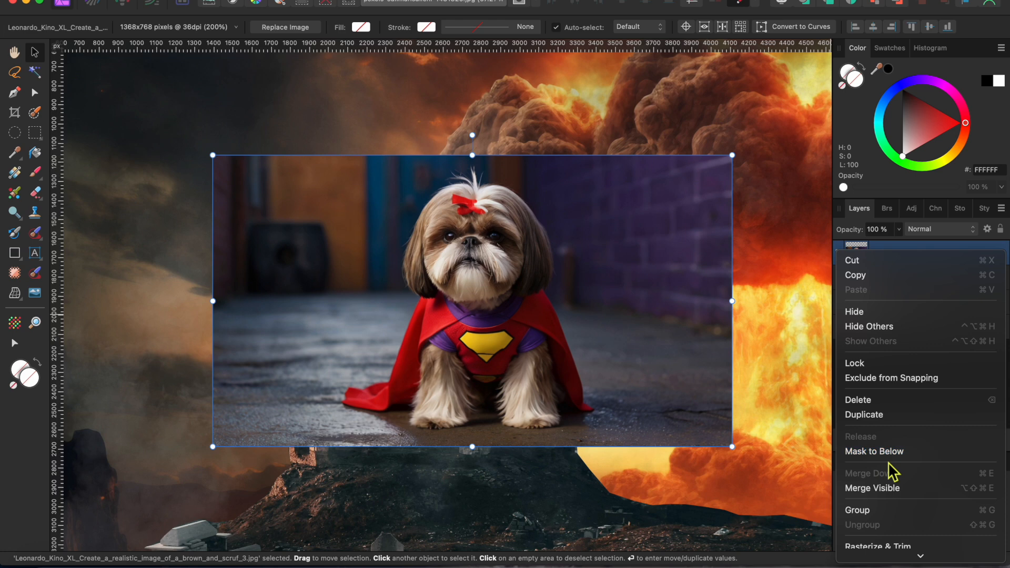
left_click(874, 418)
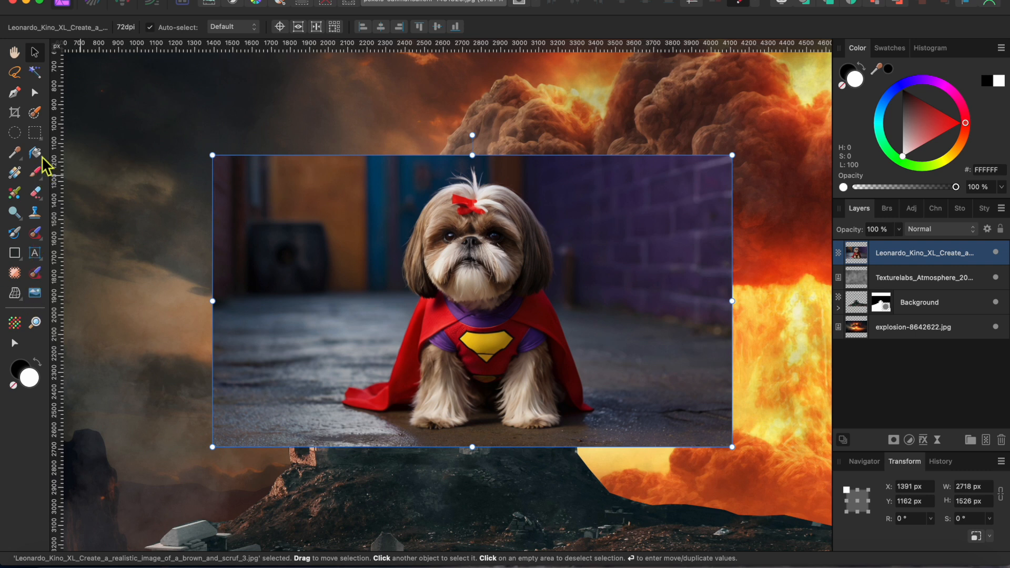
Select the dog and its cape with the Selection Brush, undoing a stray stroke and refining the edge around the head's hair tuft.
left_click(35, 112)
mouse_move(410, 363)
left_mouse_down()
mouse_move(417, 389)
mouse_move(393, 402)
mouse_move(464, 385)
mouse_move(552, 391)
mouse_move(487, 273)
mouse_move(467, 275)
mouse_move(449, 311)
mouse_move(440, 254)
mouse_move(424, 260)
mouse_move(468, 218)
mouse_move(495, 225)
mouse_move(520, 267)
mouse_move(480, 220)
mouse_move(468, 182)
mouse_move(486, 210)
mouse_move(470, 194)
left_mouse_up()
key("bracketleft")
key("bracketleft")
key("super+z")
scroll(469, 182, "up", 5)
left_click_drag(539, 129, 476, 129)
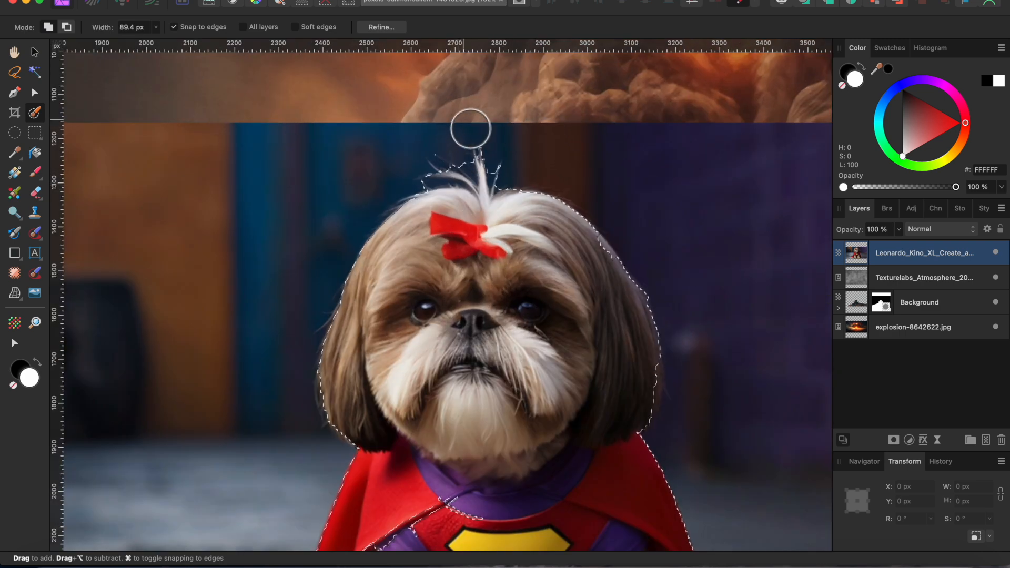
Narrow the selection brush to 54.9 px and subtract the ground beneath the cape and around the paws from the selection.
scroll(457, 227, "down", 5)
scroll(455, 225, "down", 1)
key("bracketleft")
key("bracketleft")
key("bracketleft")
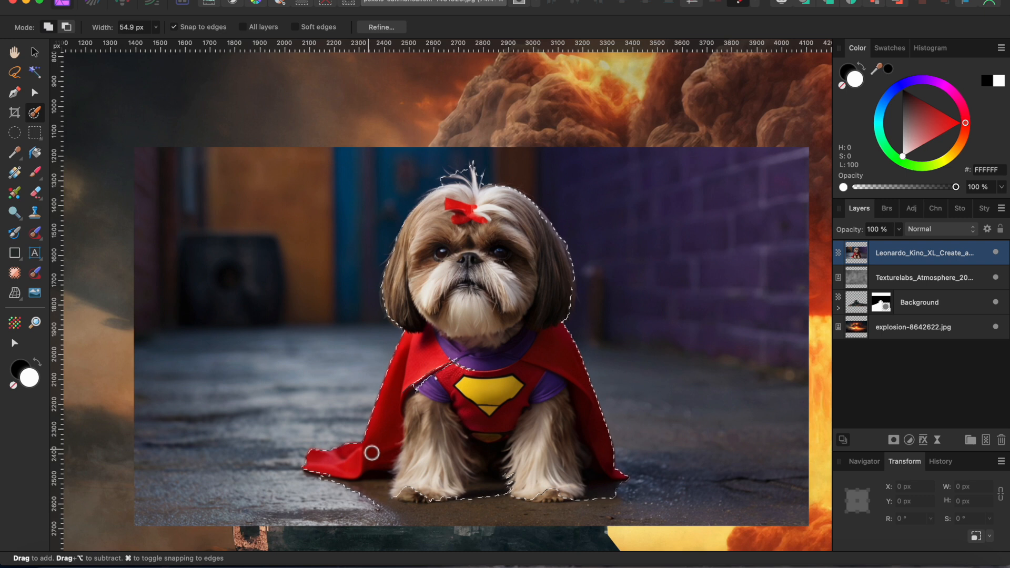
mouse_move(372, 499)
left_mouse_down()
mouse_move(417, 515)
mouse_move(417, 498)
mouse_move(429, 523)
mouse_move(409, 520)
mouse_move(489, 490)
left_mouse_up()
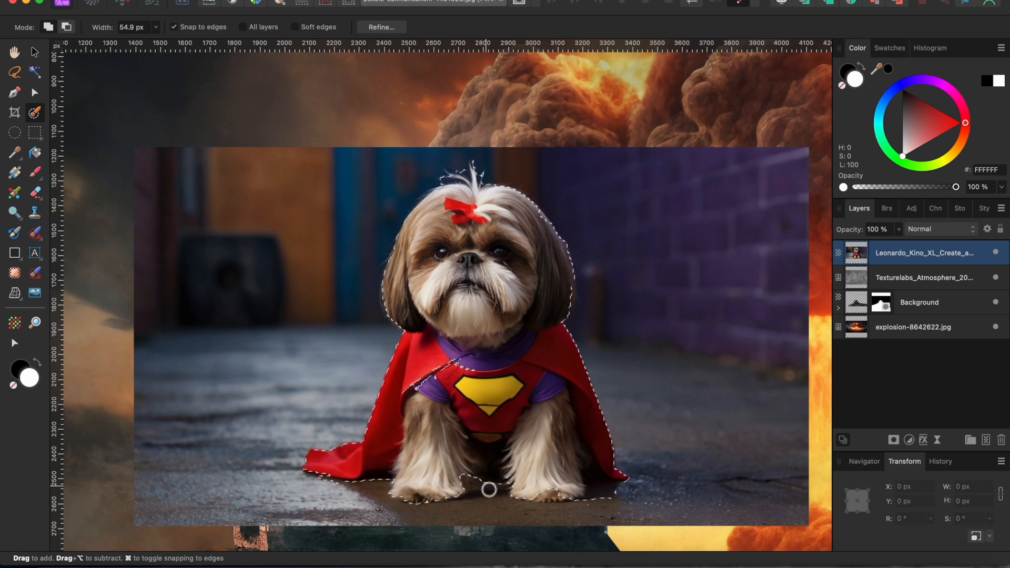
left_click_drag(615, 497, 550, 493)
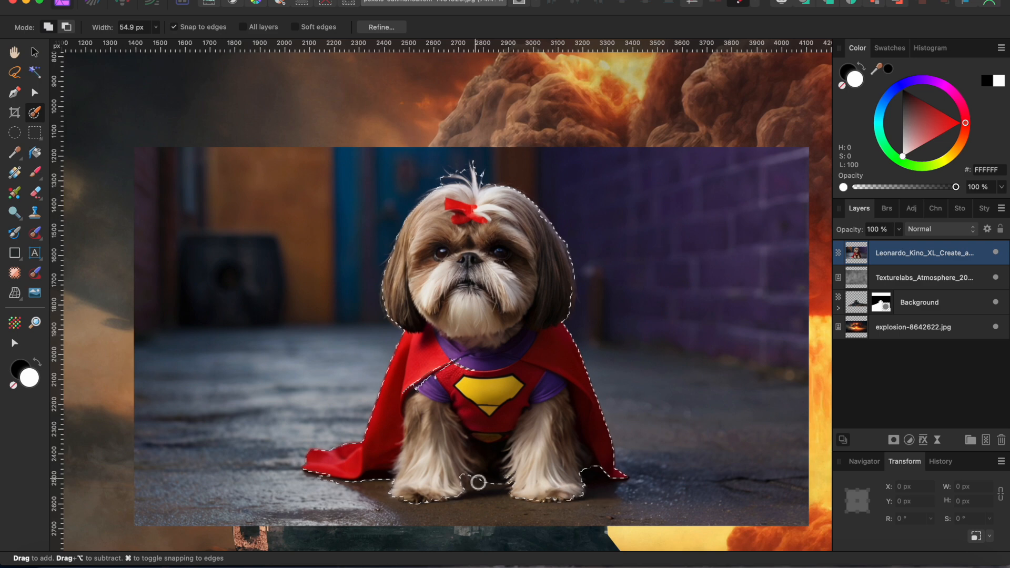
Refine the dog selection, brushing the hair tuft on top of the head with the 50 px Matte adjustment brush.
scroll(466, 463, "down", 3)
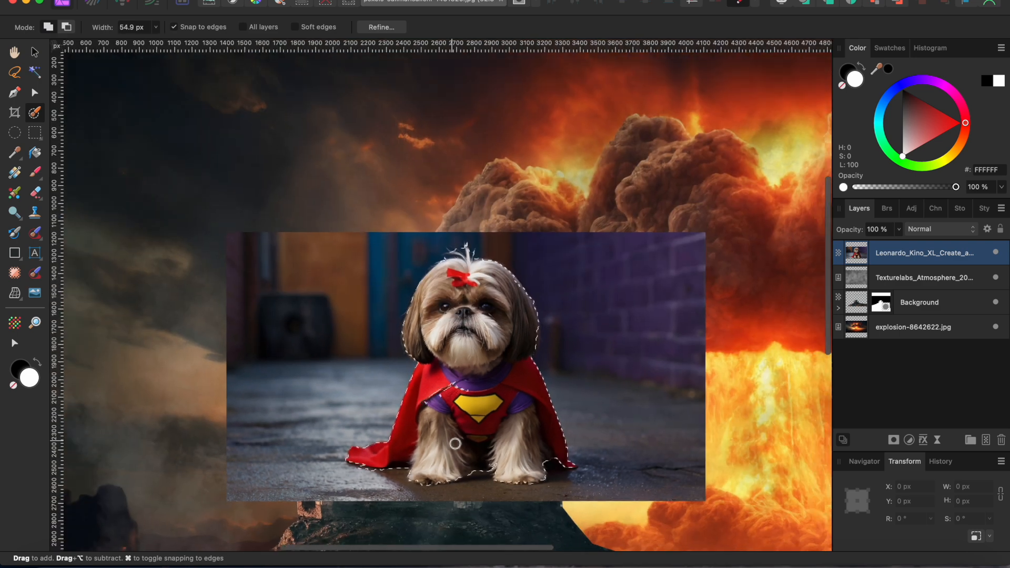
left_click(377, 30)
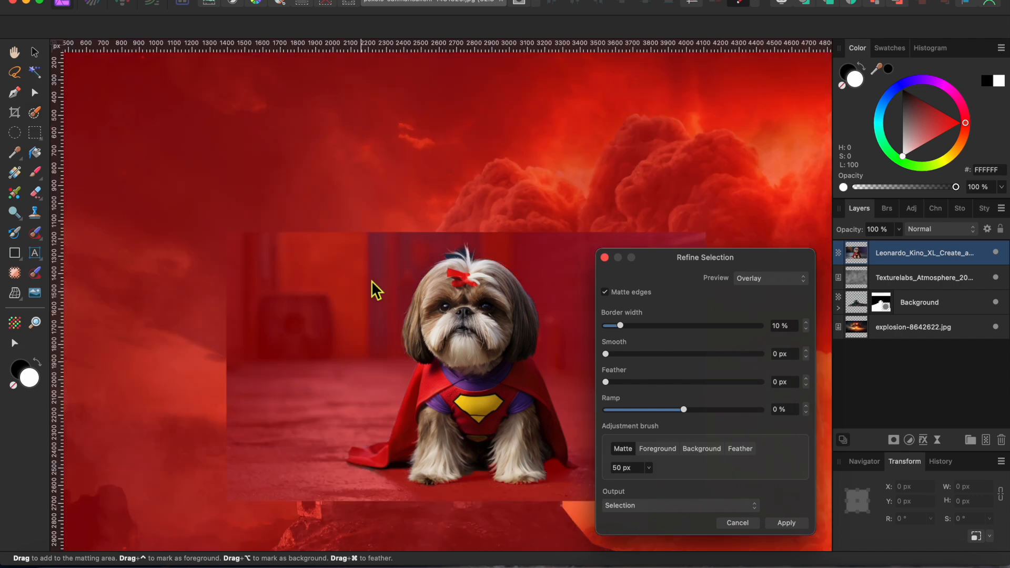
scroll(501, 356, "right", 2)
scroll(501, 355, "up", 1)
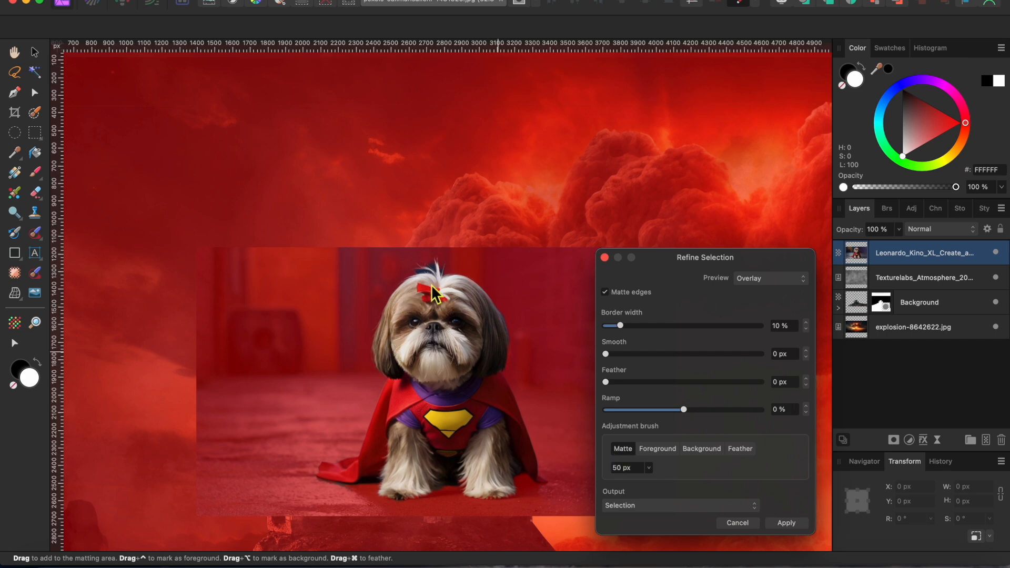
scroll(455, 283, "up", 3)
mouse_move(425, 254)
left_mouse_down()
mouse_move(442, 254)
mouse_move(387, 252)
left_mouse_up()
scroll(418, 350, "down", 3)
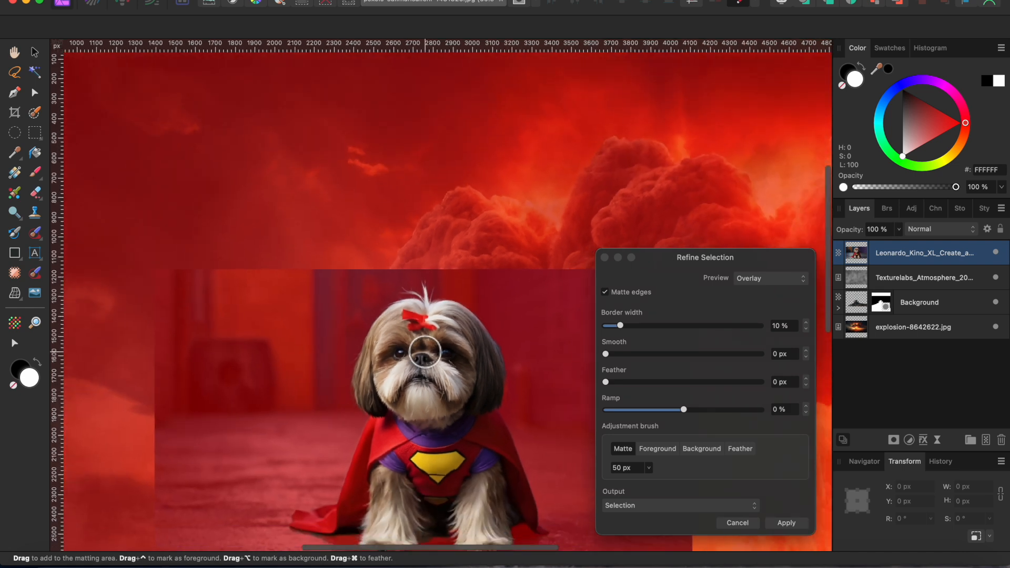
scroll(425, 352, "down", 2)
scroll(425, 353, "right", 2)
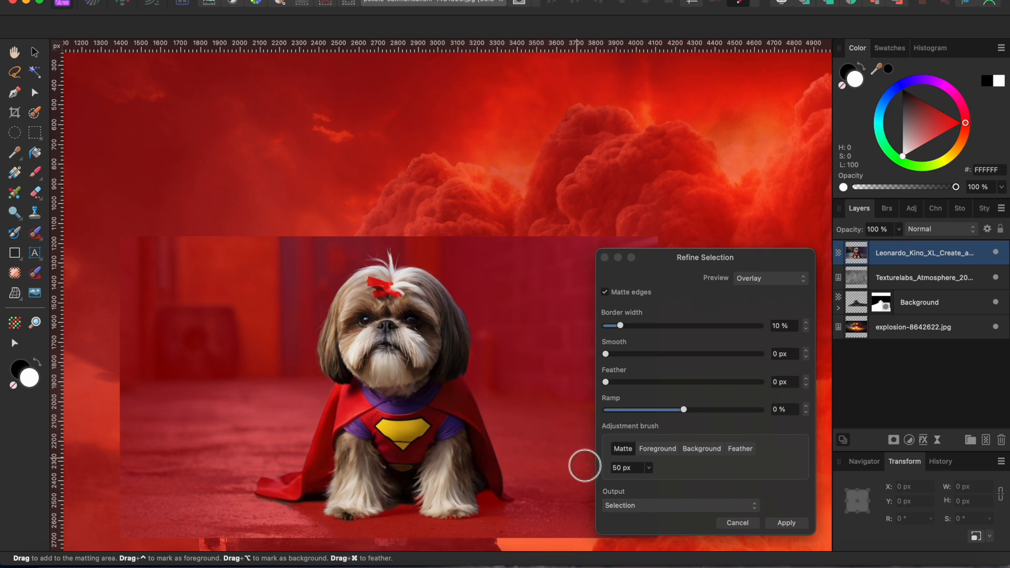
Preview the refined dog selection on White matte and apply the refinement.
left_click(772, 279)
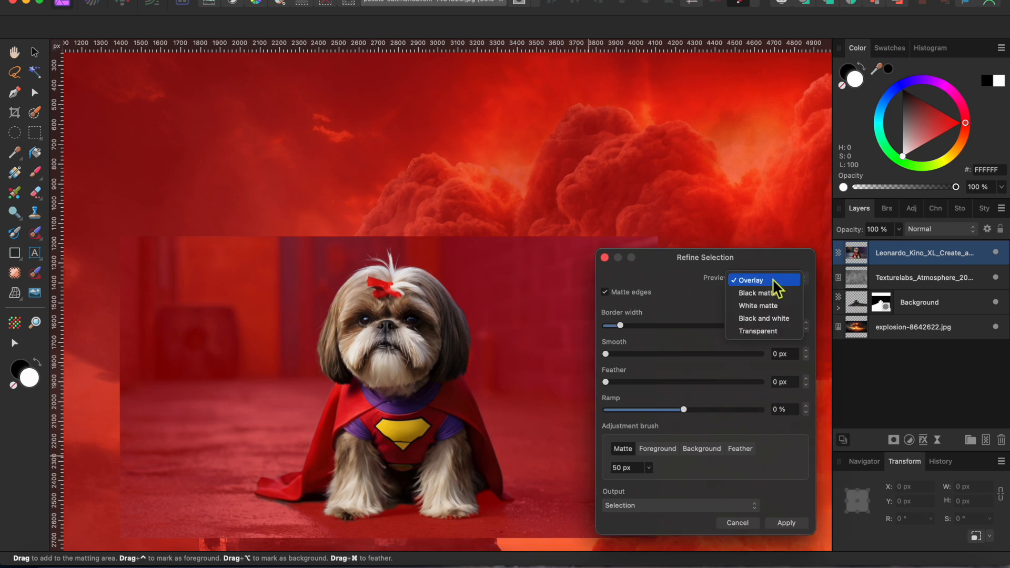
left_click(775, 305)
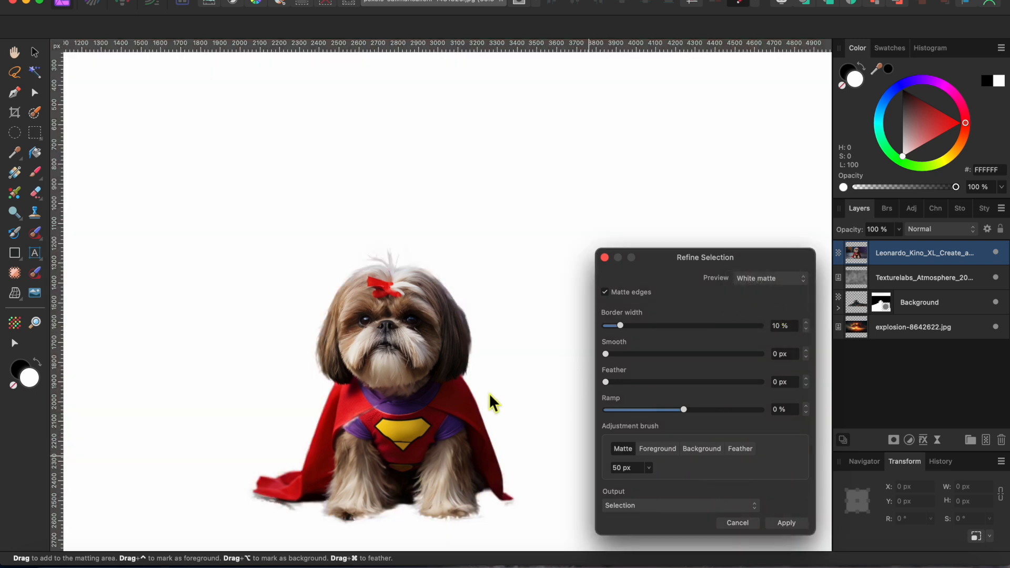
left_click(795, 523)
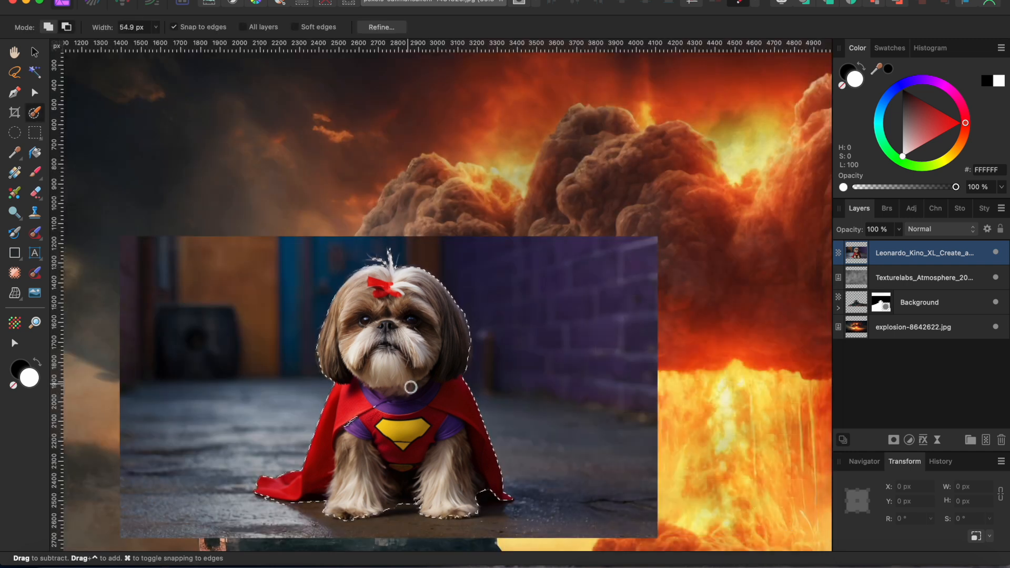
Refine the dog selection again and output the cut-out dog to a new layer.
left_click(375, 27)
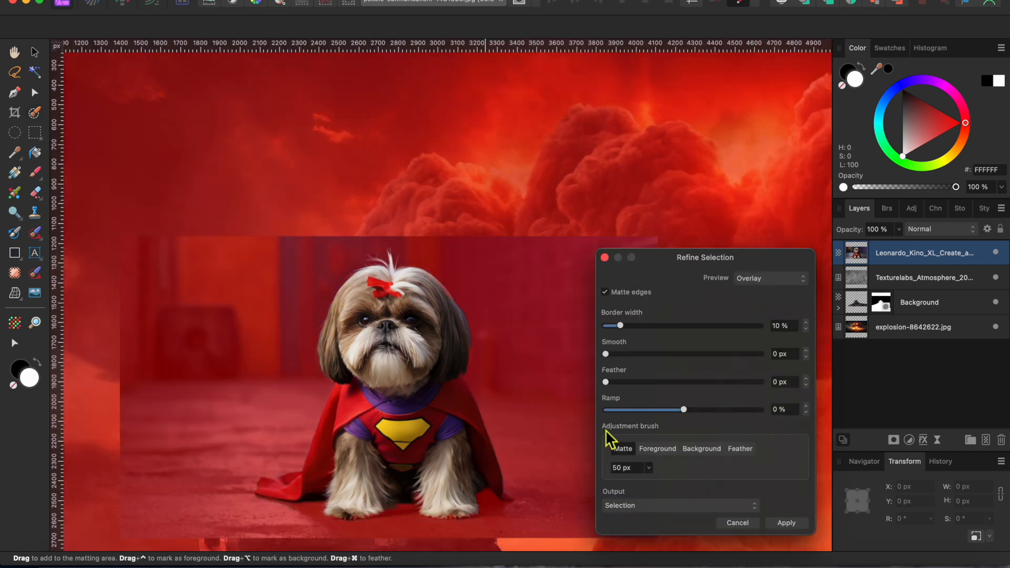
left_click(639, 506)
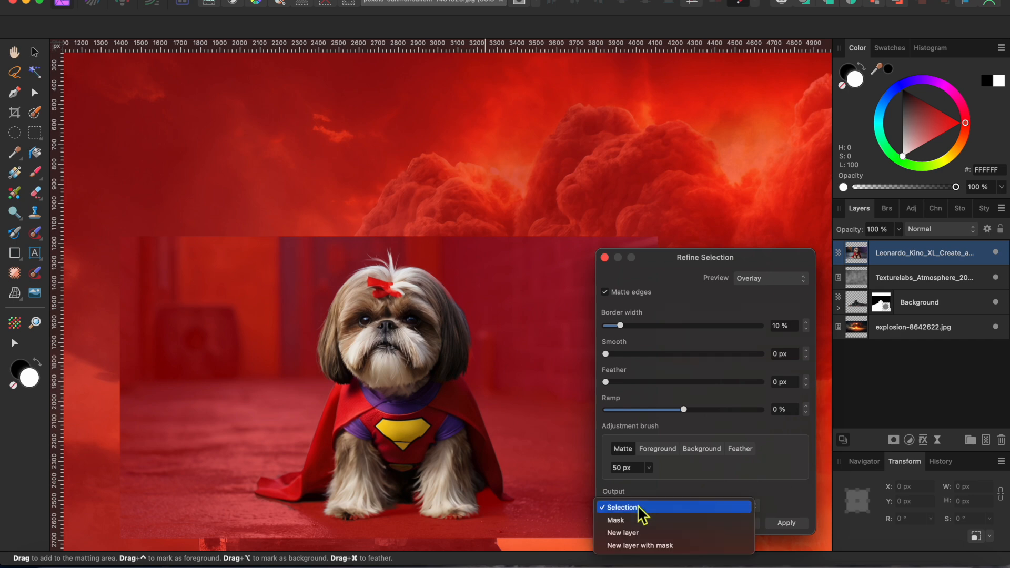
left_click(656, 547)
left_click(784, 524)
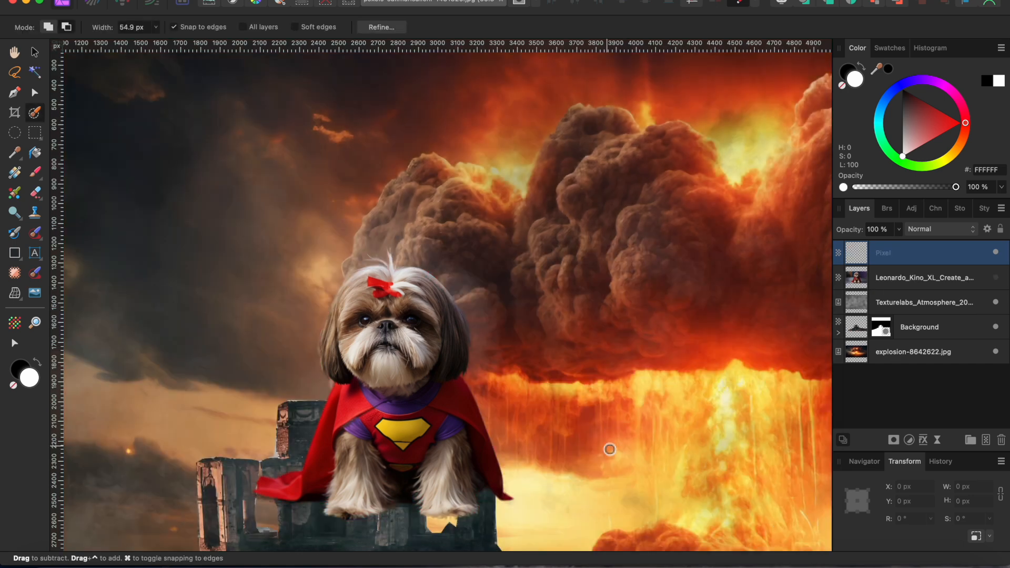
Move the cut-out dog onto the rocky ground beside the ruin, at about X 3201 px, Y 2220 px.
key("v")
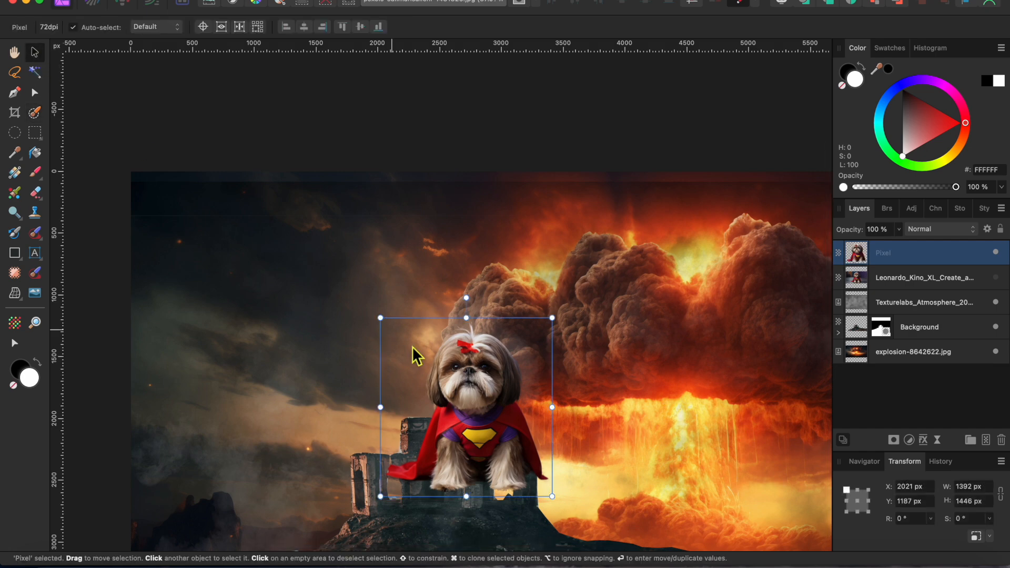
scroll(427, 354, "down", 5)
scroll(427, 355, "right", 4)
left_click_drag(396, 320, 542, 447)
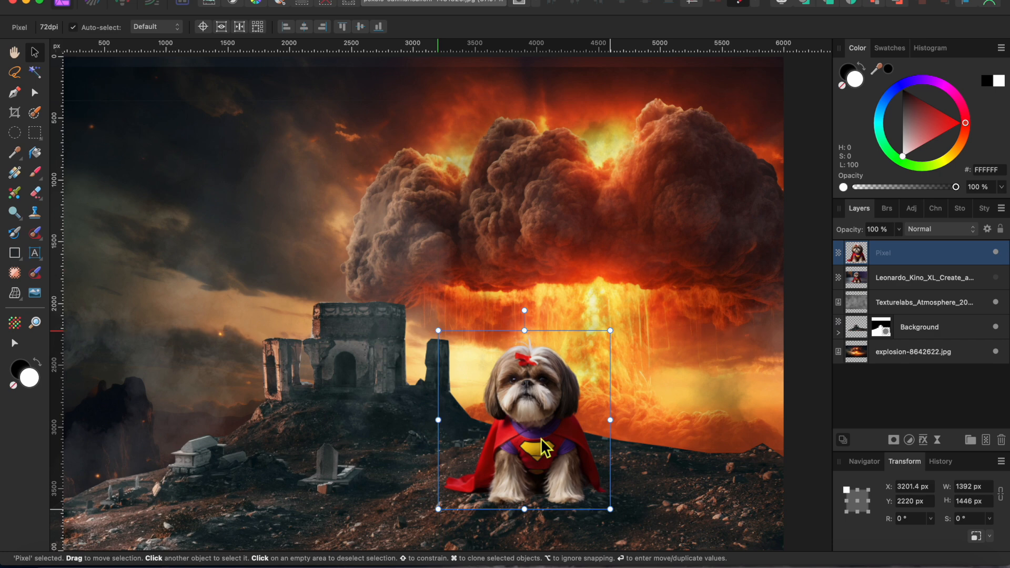
scroll(542, 448, "down", 2)
scroll(542, 448, "right", 1)
scroll(498, 361, "up", 1)
scroll(498, 361, "left", 1)
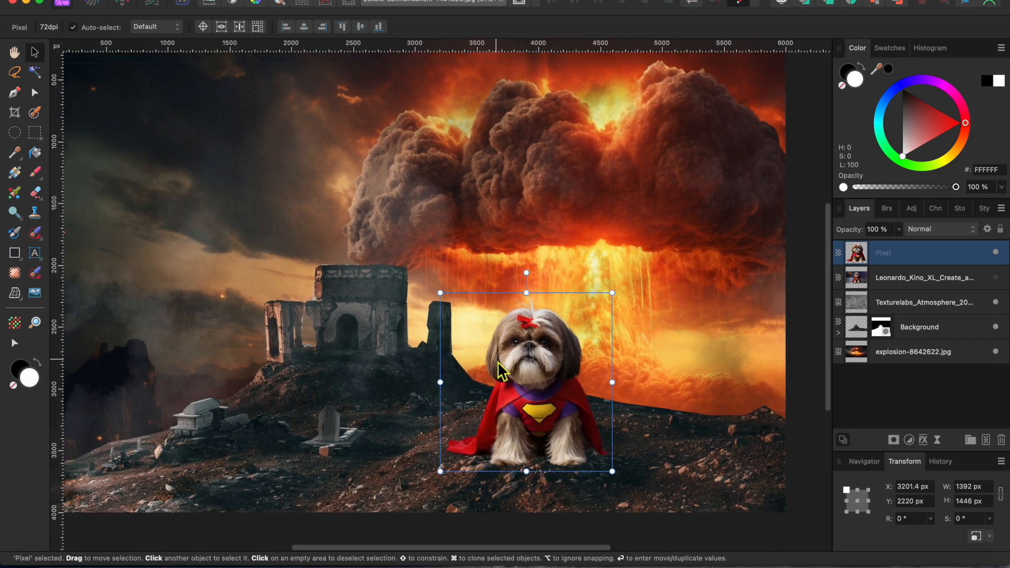
scroll(498, 361, "down", 2)
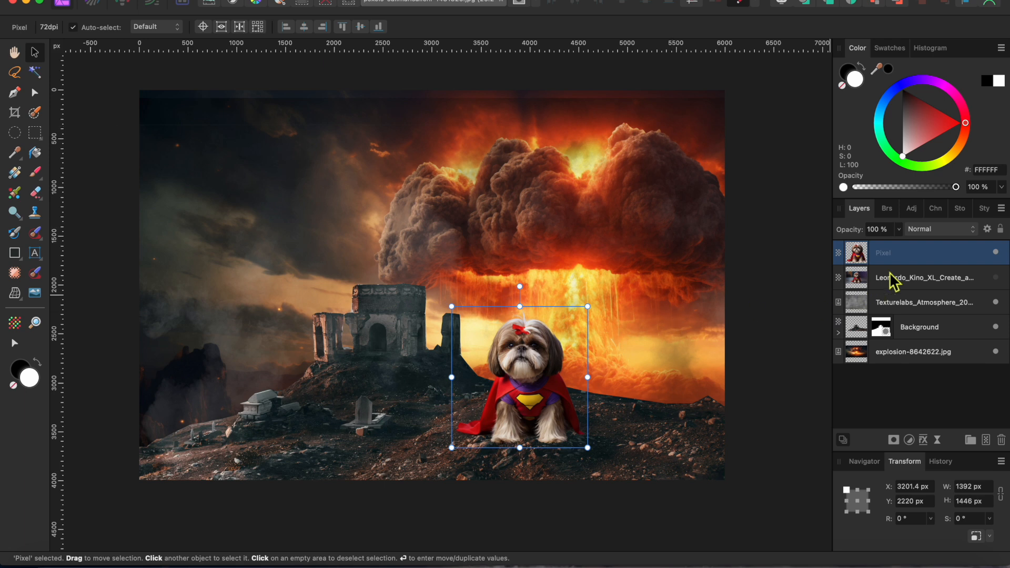
Duplicate the cut-out dog layer and make the copy a black silhouette with a Color Overlay effect at 100 % opacity.
key("super+shift+n")
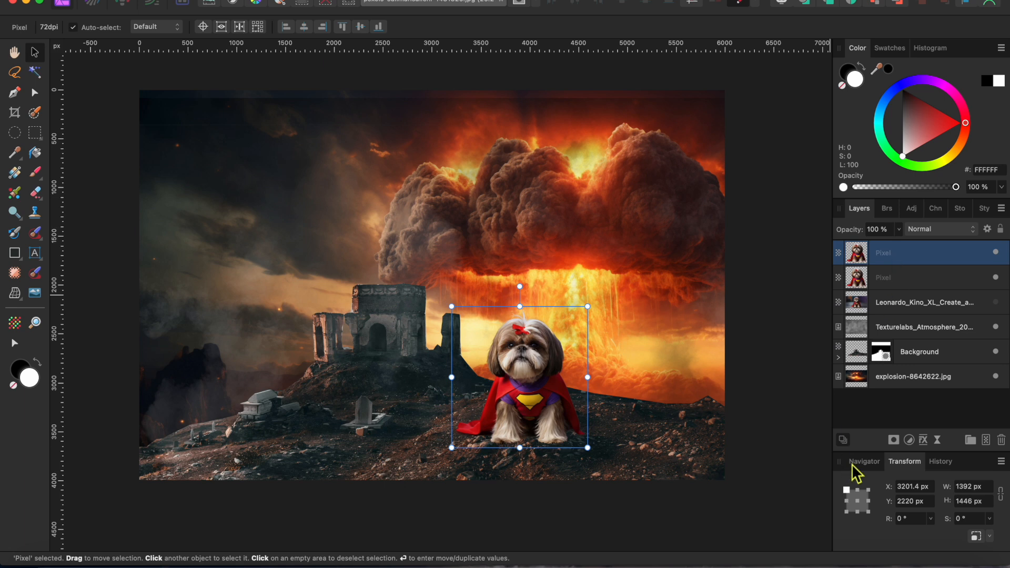
left_click(924, 442)
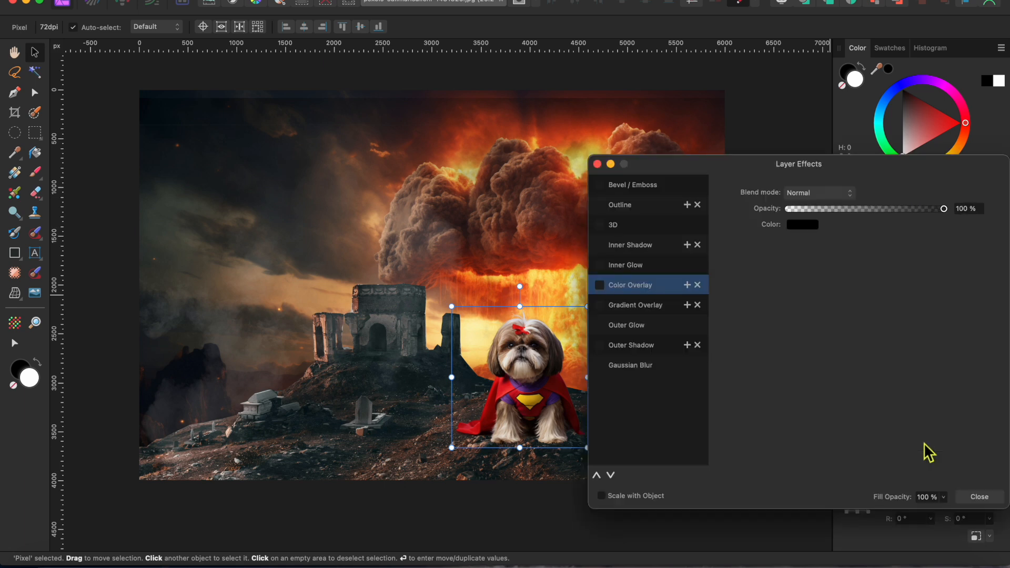
left_click(599, 285)
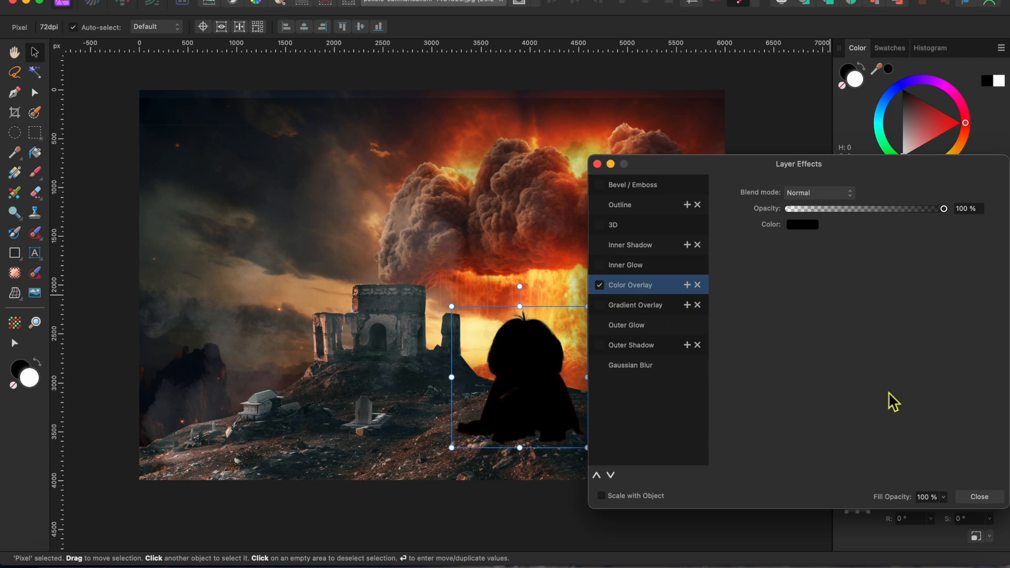
left_click(982, 498)
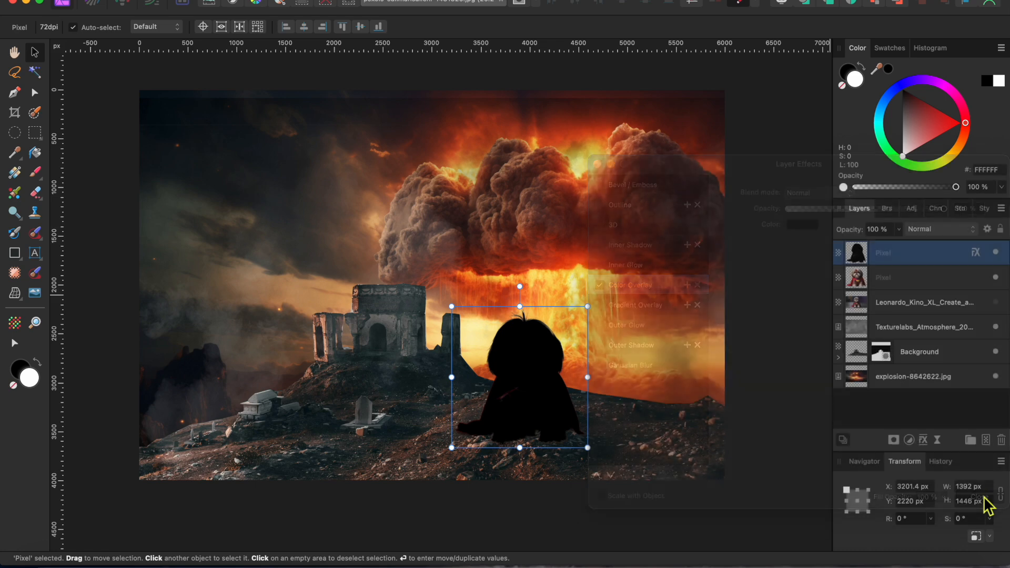
Flip the black silhouette vertically and move it straight down so that it starts at the dog's paws.
right_click(554, 387)
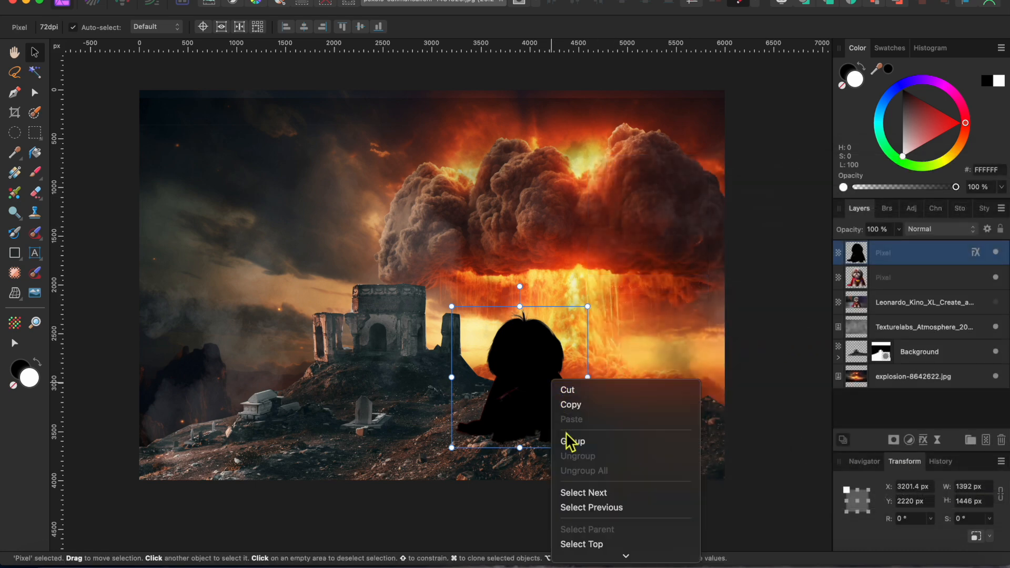
scroll(608, 510, "down", 5)
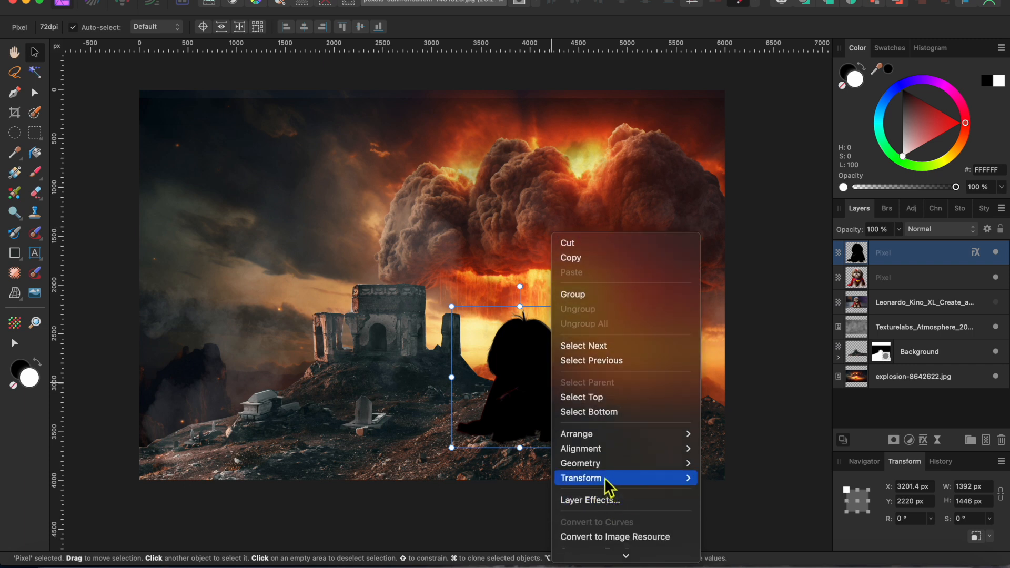
mouse_move(604, 478)
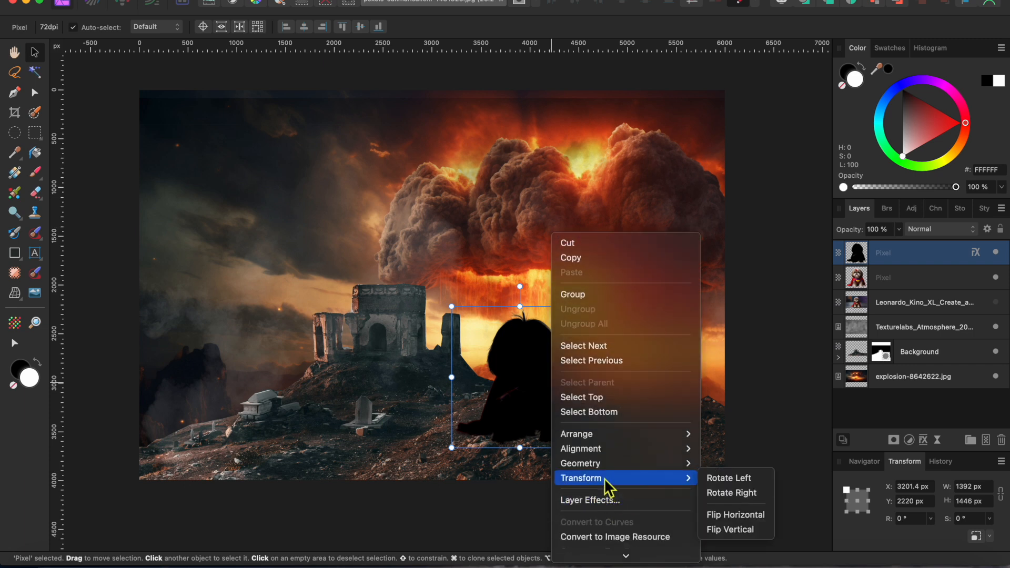
left_click(739, 532)
left_click_drag(541, 381, 536, 498)
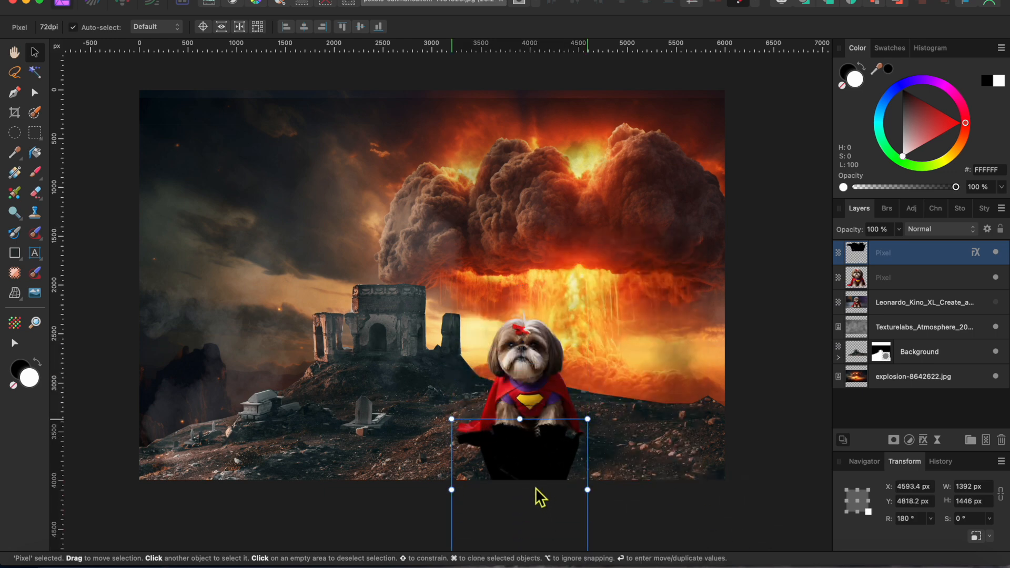
Move the silhouette layer below the dog layer and give it a Gaussian Blur effect with a 100 px radius.
left_click_drag(903, 261, 889, 299)
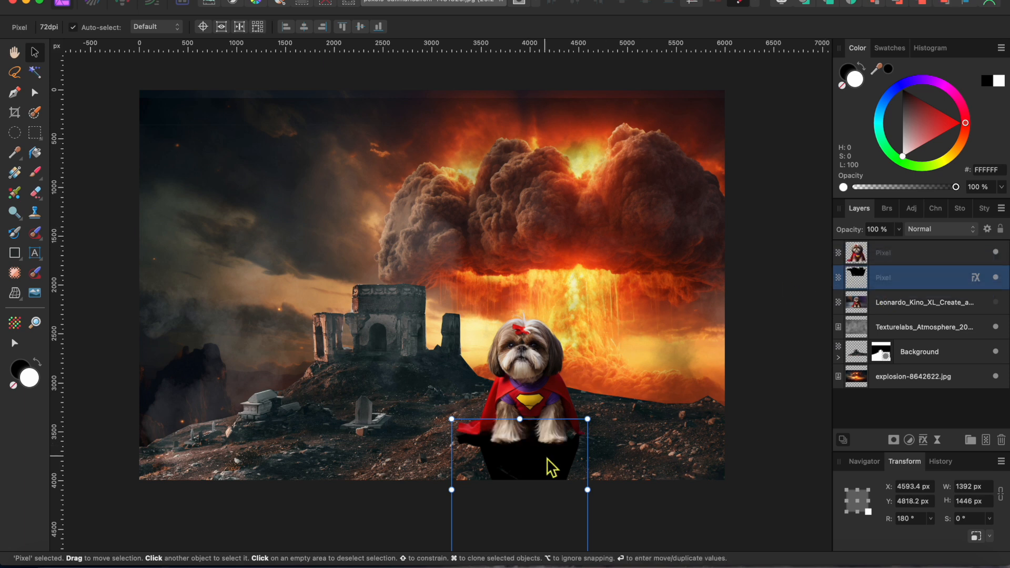
left_click(923, 440)
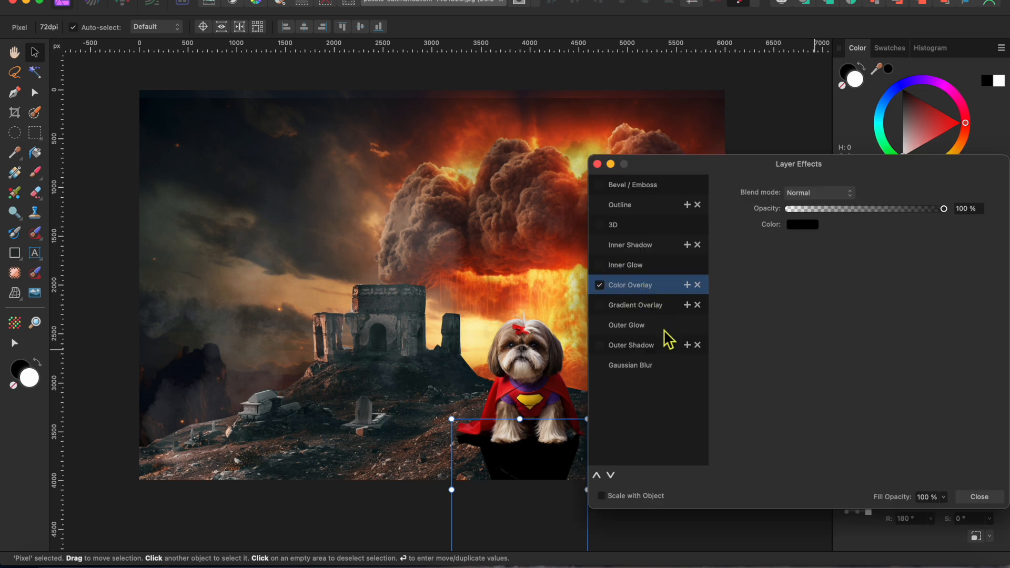
left_click(638, 367)
left_click_drag(792, 192, 970, 199)
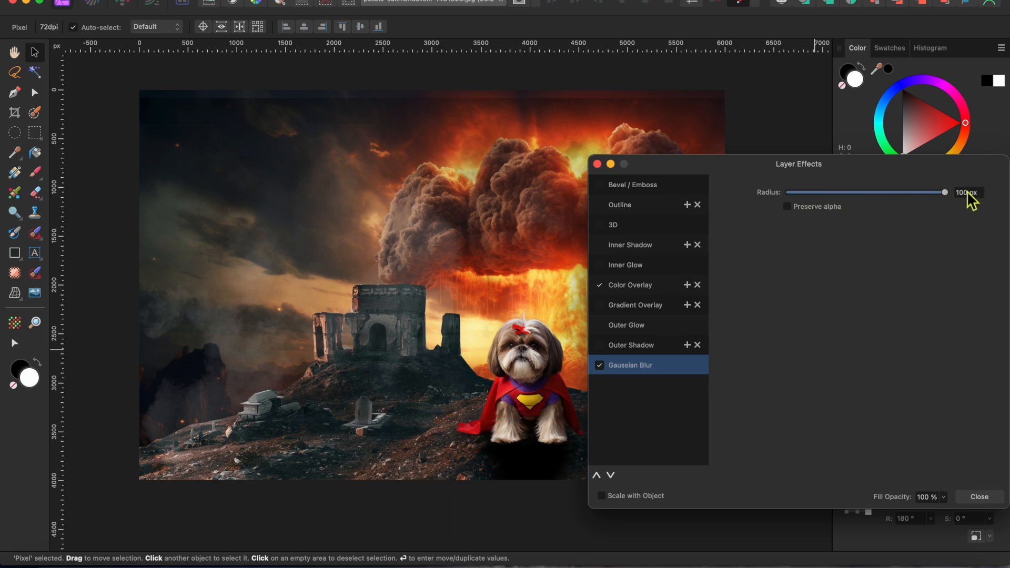
left_click(598, 164)
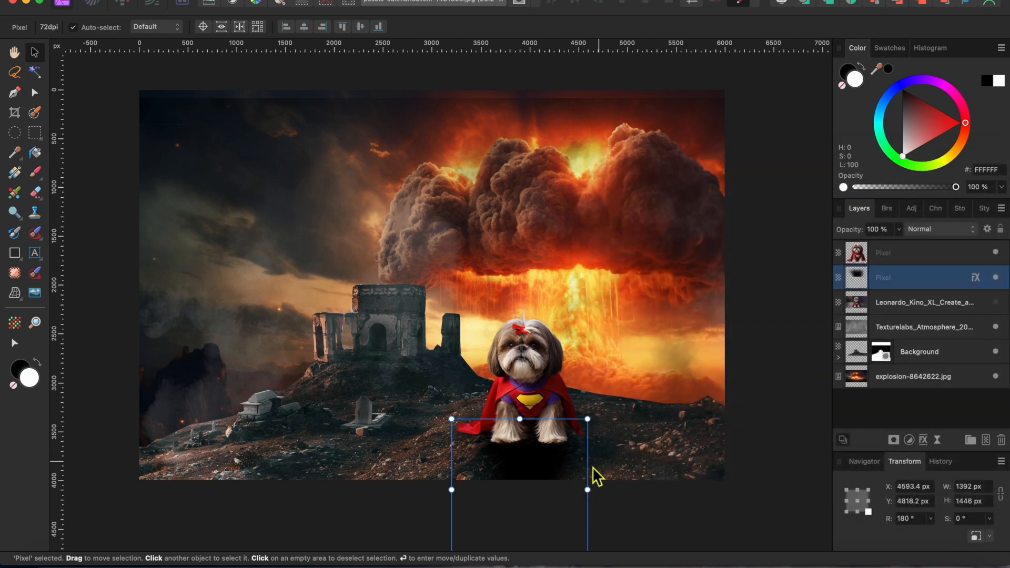
Lower the blurred shadow layer's opacity to 61 %.
left_click(899, 230)
left_click_drag(899, 244, 856, 254)
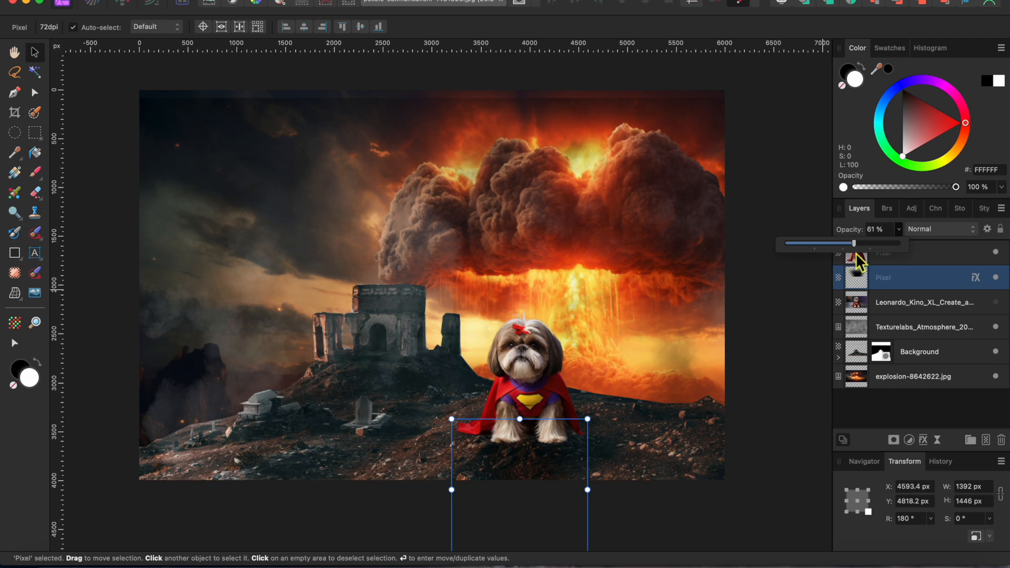
left_click(699, 515)
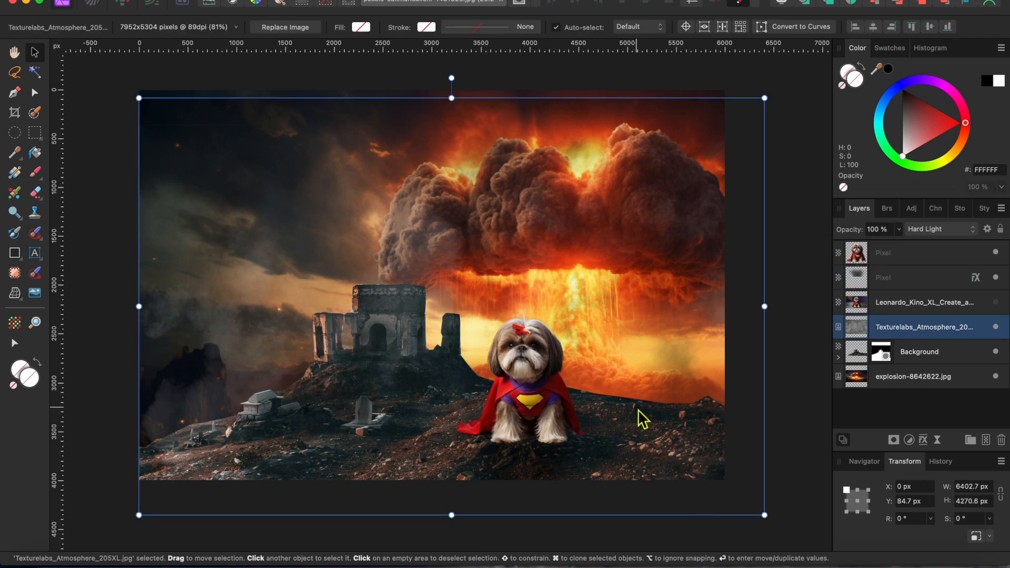
Add a Brightness / Contrast adjustment with brightness at -34 % and nest it inside the cut-out dog layer.
scroll(638, 410, "down", 2)
scroll(638, 411, "up", 1)
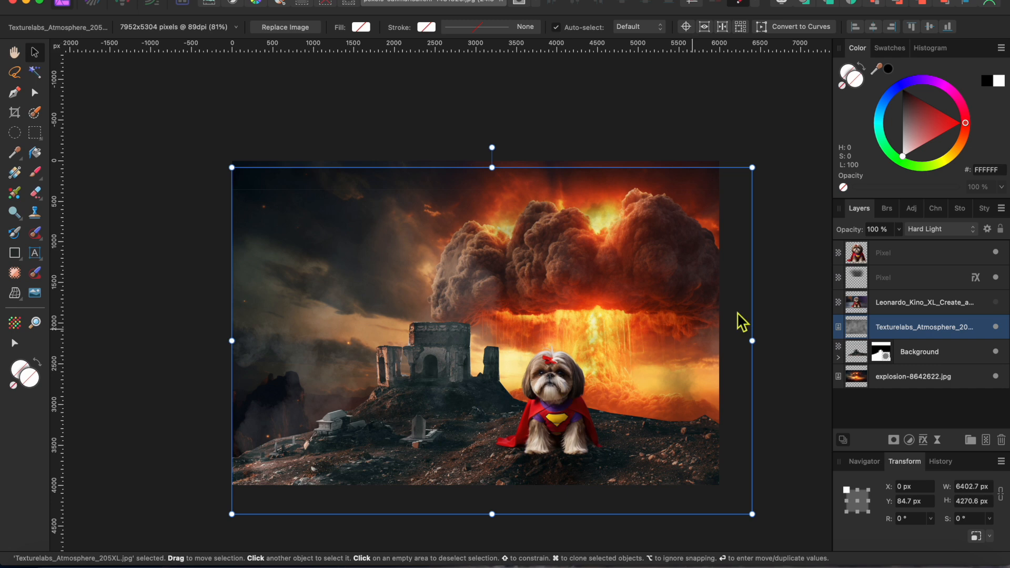
left_click(894, 250)
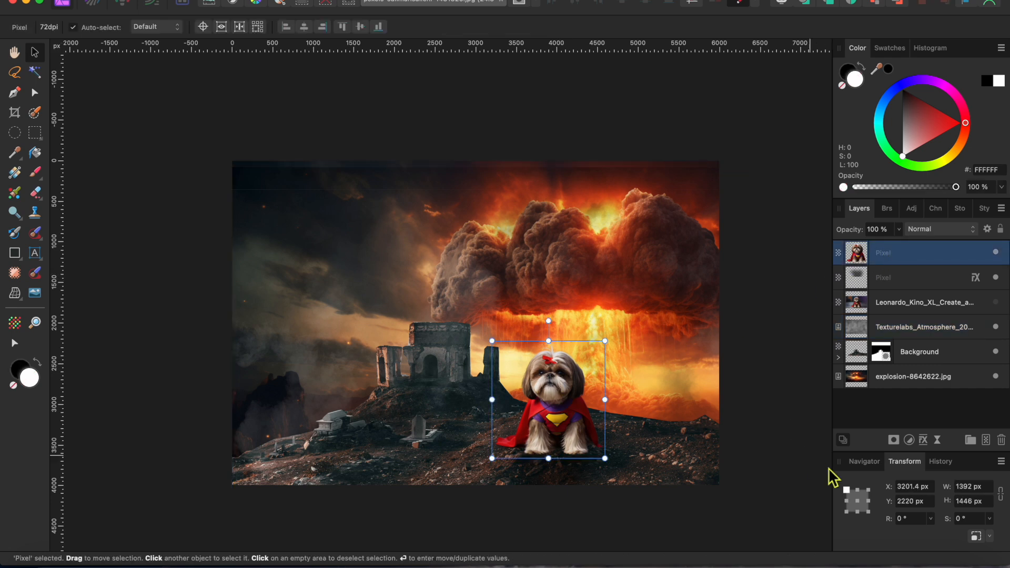
left_click(909, 441)
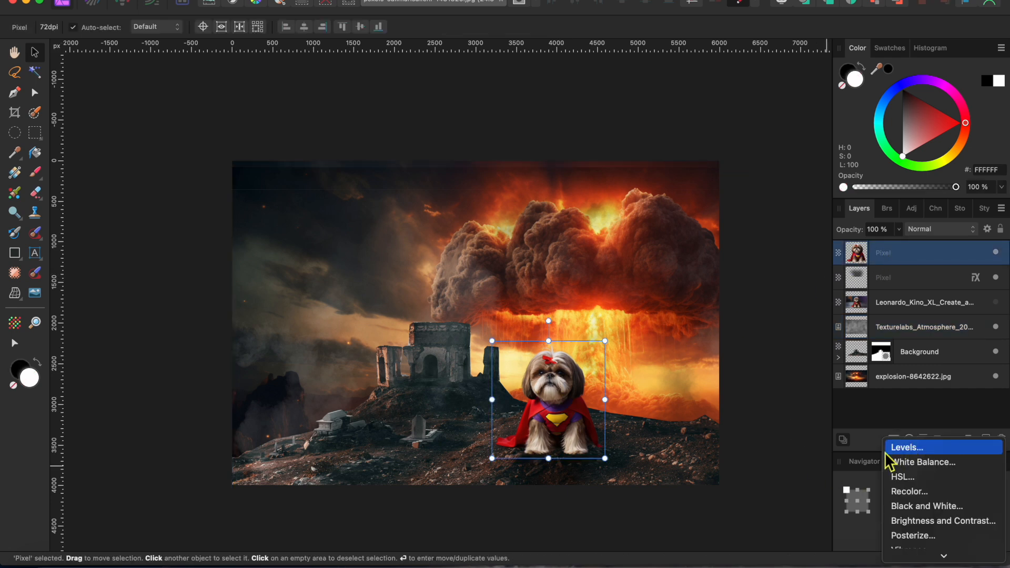
left_click(921, 521)
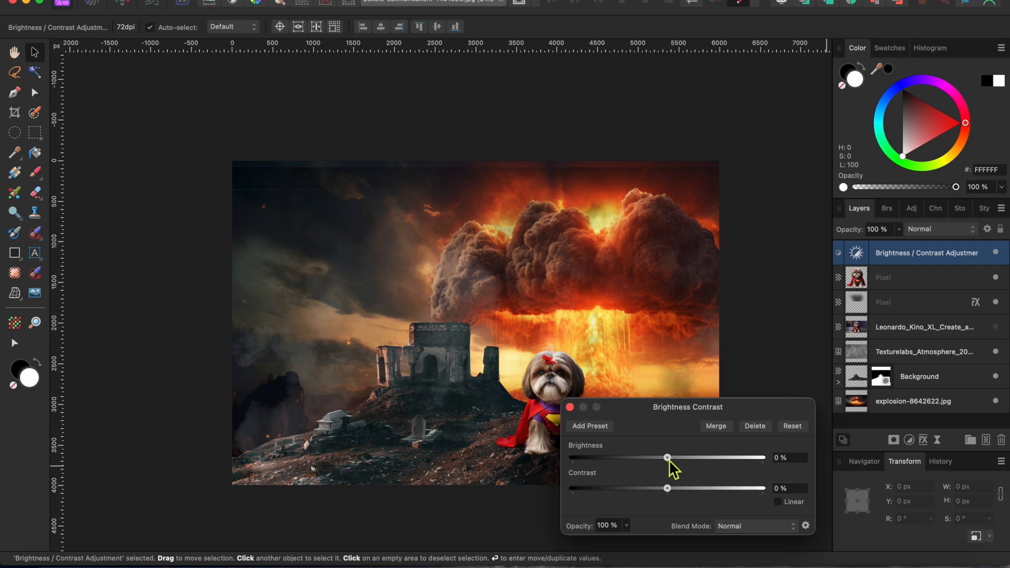
left_click_drag(668, 459, 636, 460)
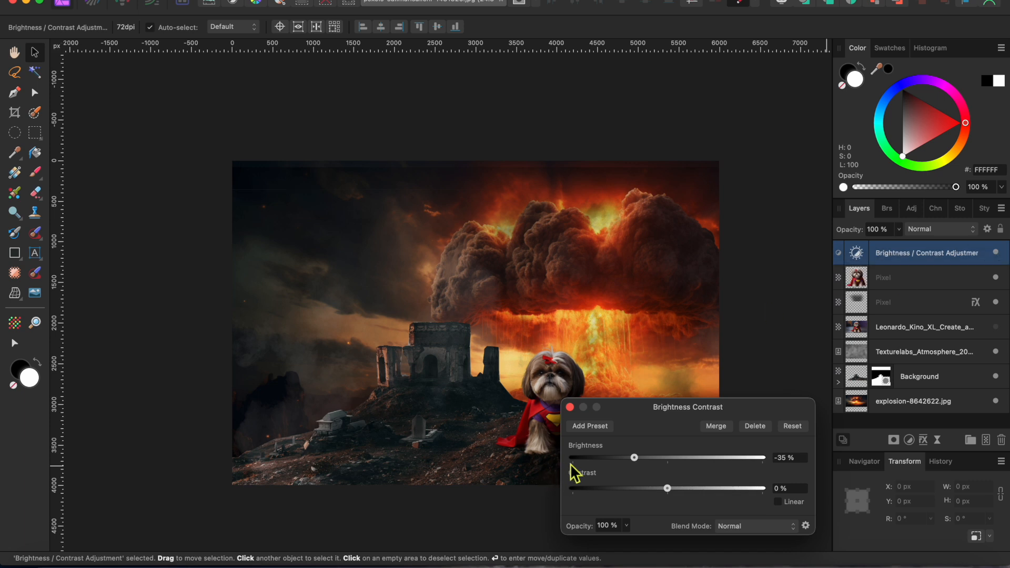
mouse_move(634, 458)
left_mouse_down()
mouse_move(616, 459)
mouse_move(635, 460)
left_mouse_up()
left_click_drag(907, 253, 908, 283)
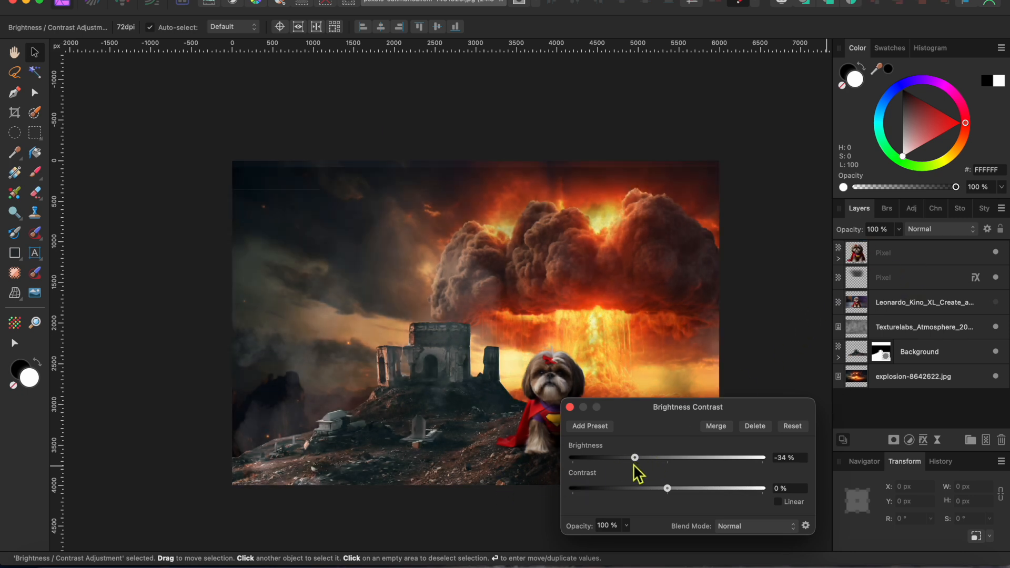
Set the dog's Brightness / Contrast adjustment to a brightness of -44 %.
mouse_move(631, 461)
left_mouse_down()
mouse_move(652, 469)
mouse_move(625, 465)
left_mouse_up()
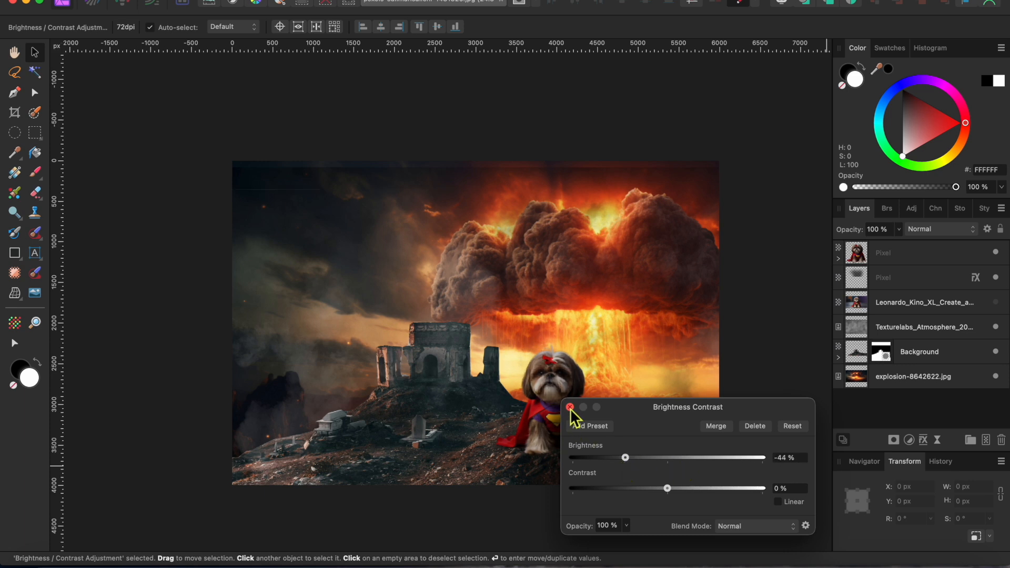
left_click(571, 408)
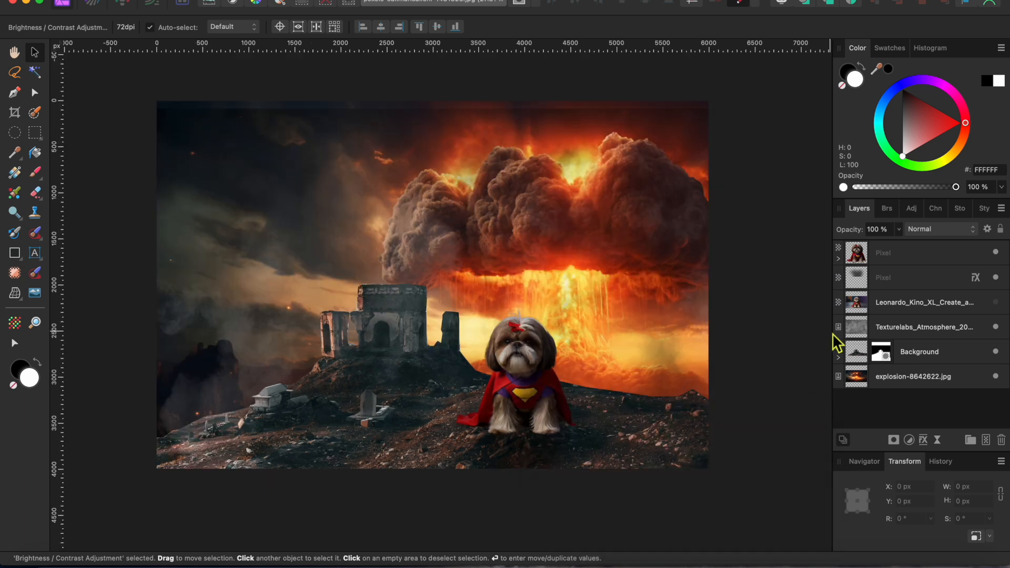
Duplicate the Texturelabs_Atmosphere smoke layer, move the copy above all other layers and set its blend mode to Normal.
left_click(904, 335)
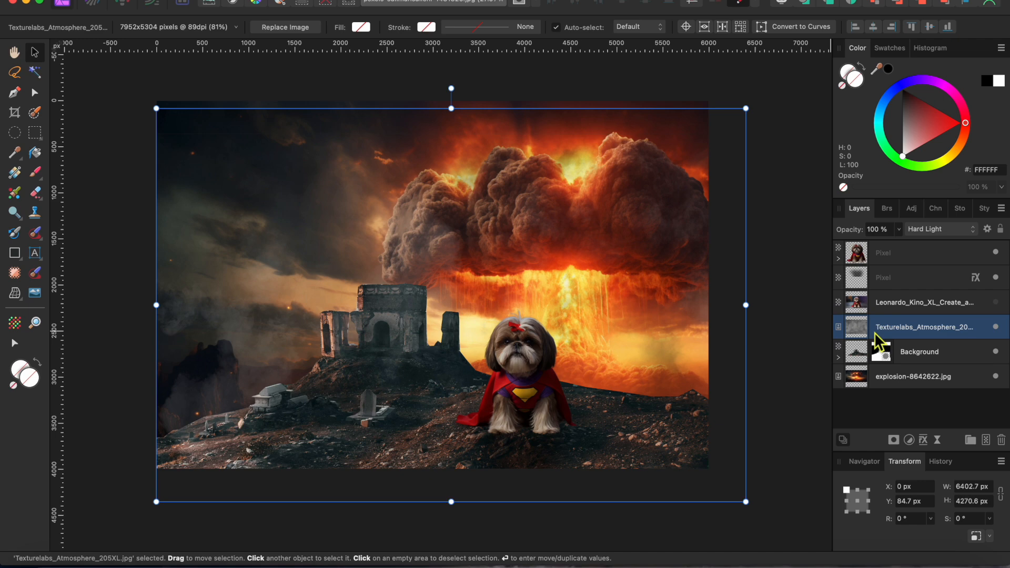
key("super+j")
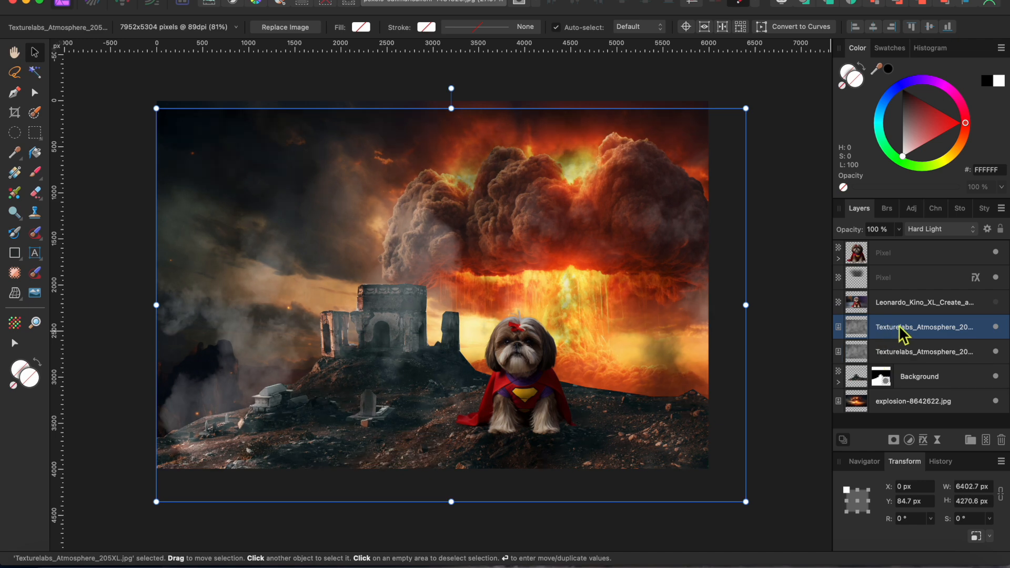
left_click_drag(909, 337, 840, 256)
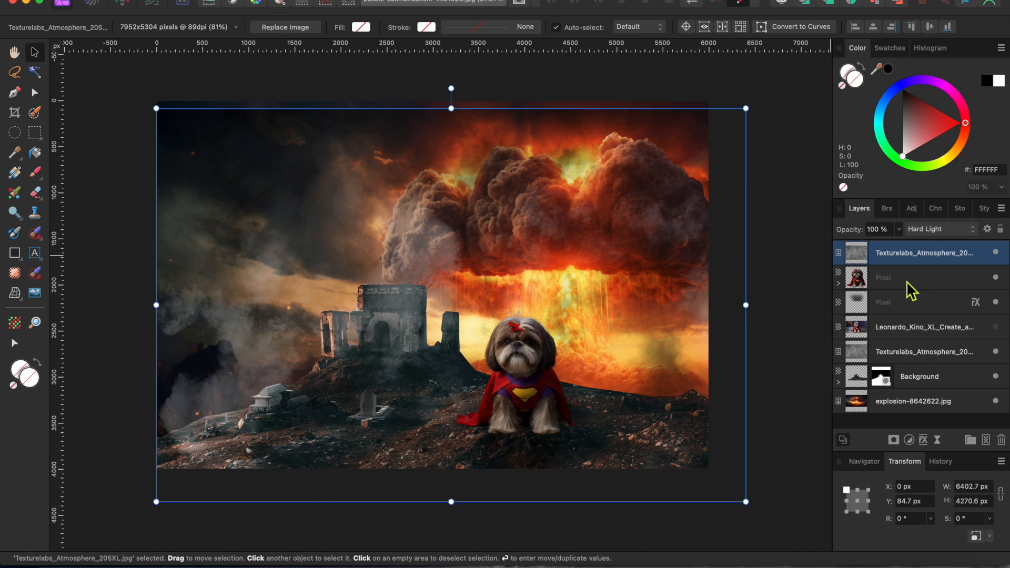
left_click(924, 231)
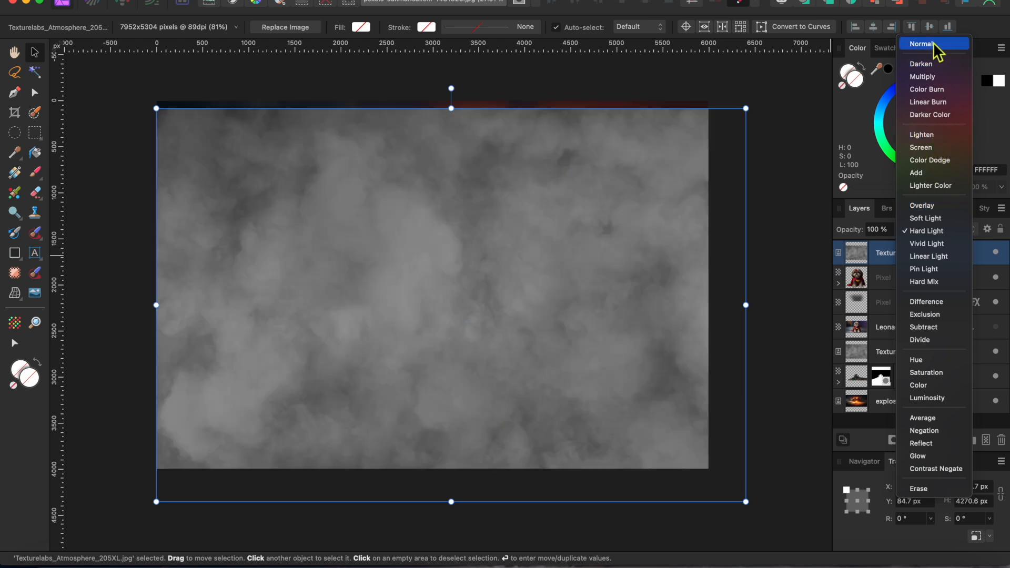
left_click(931, 45)
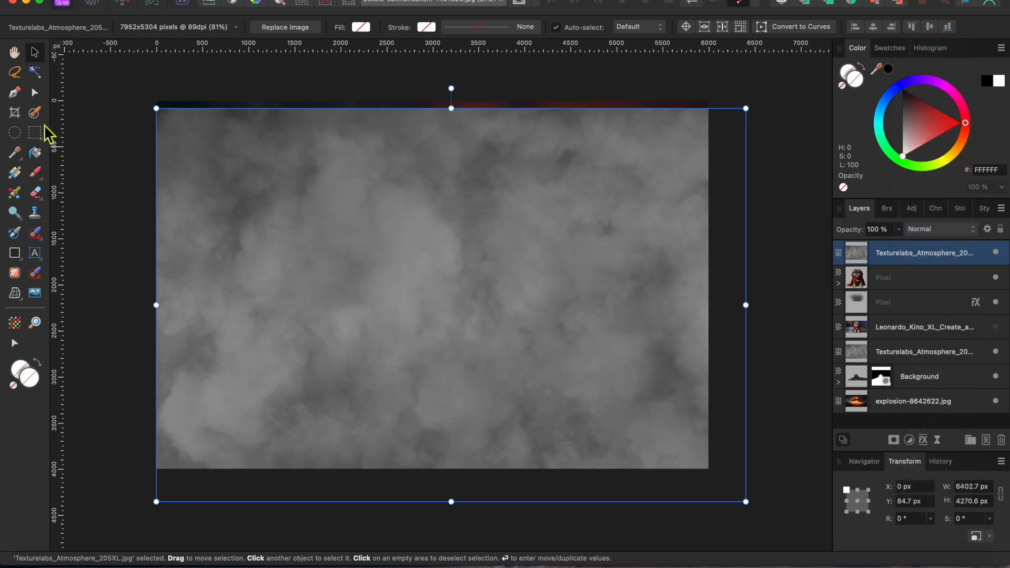
Mask the top smoke layer with a vertical linear gradient from white at the image's lower edge to black near the dog's chest.
left_click(897, 441)
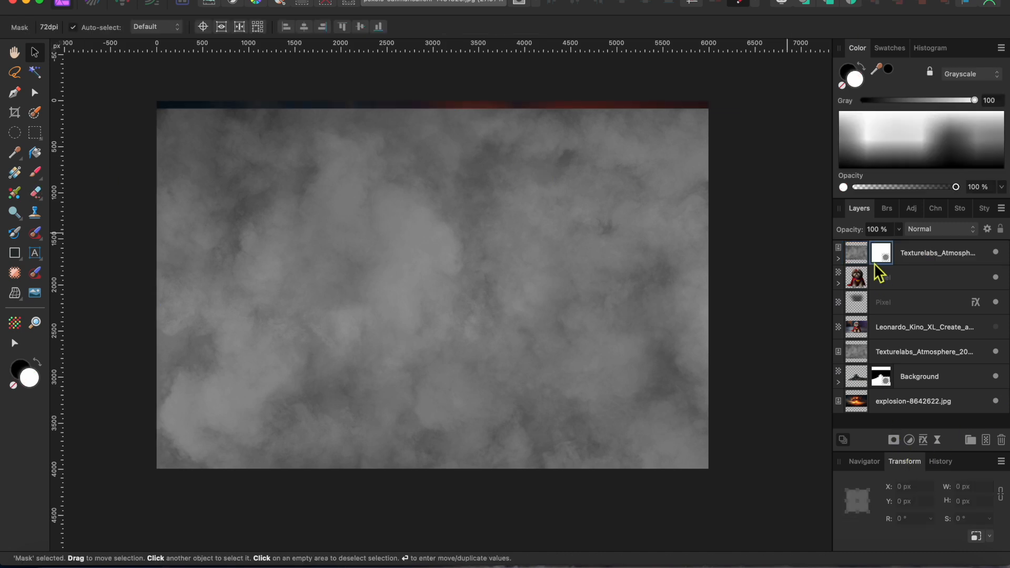
left_click(16, 174)
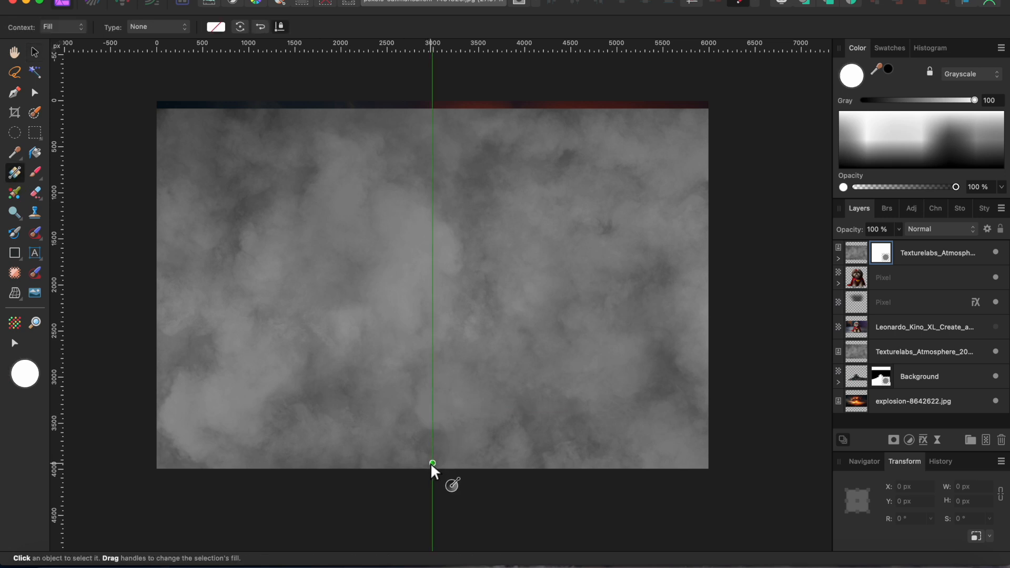
left_click_drag(432, 463, 437, 372)
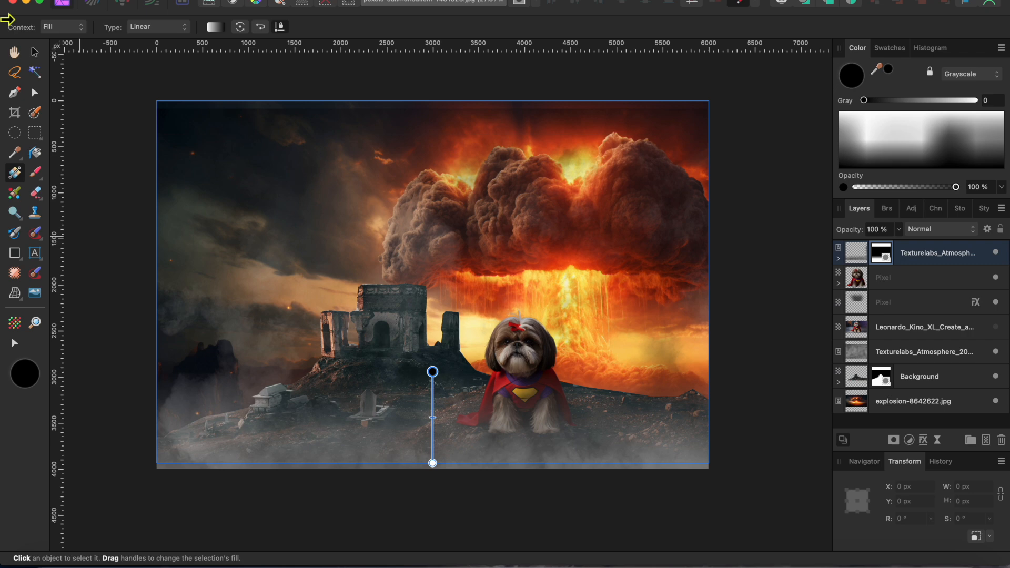
left_click(35, 52)
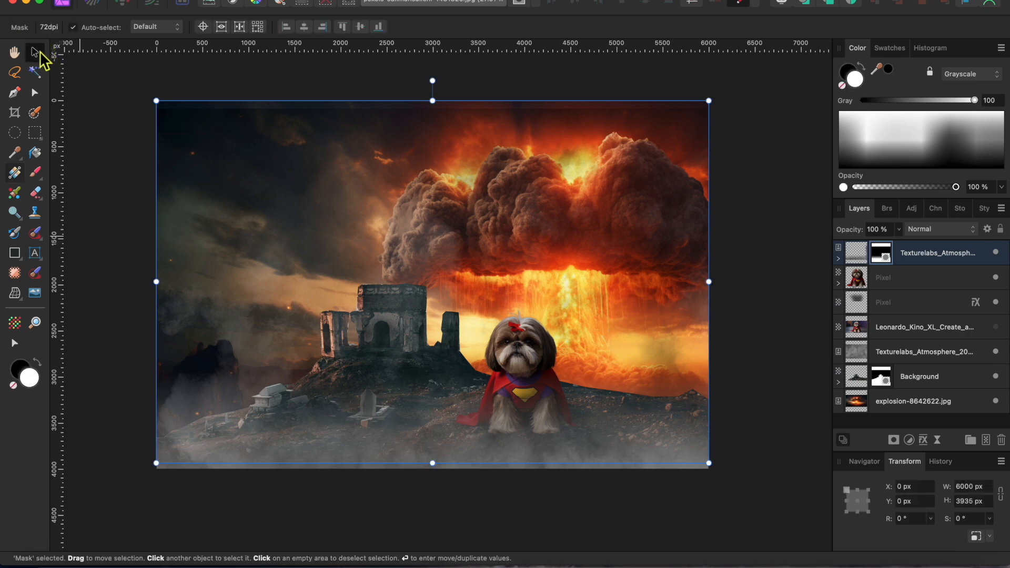